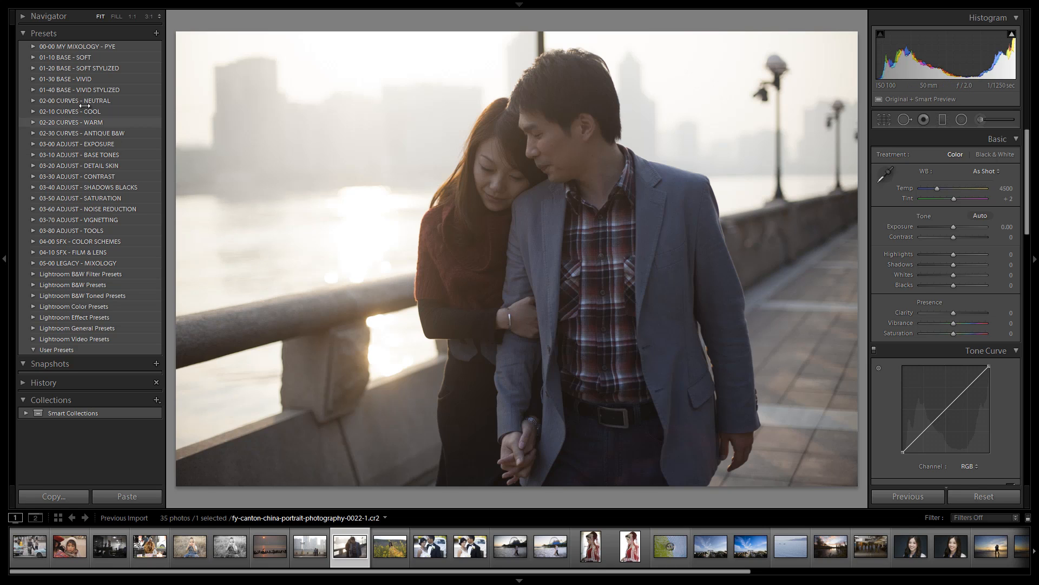
# - Look through the presets in the 01-10 BASE - SOFT folder, close it and expand 01-20 BASE - SOFT STYLIZED
pyautogui.click(34, 57)
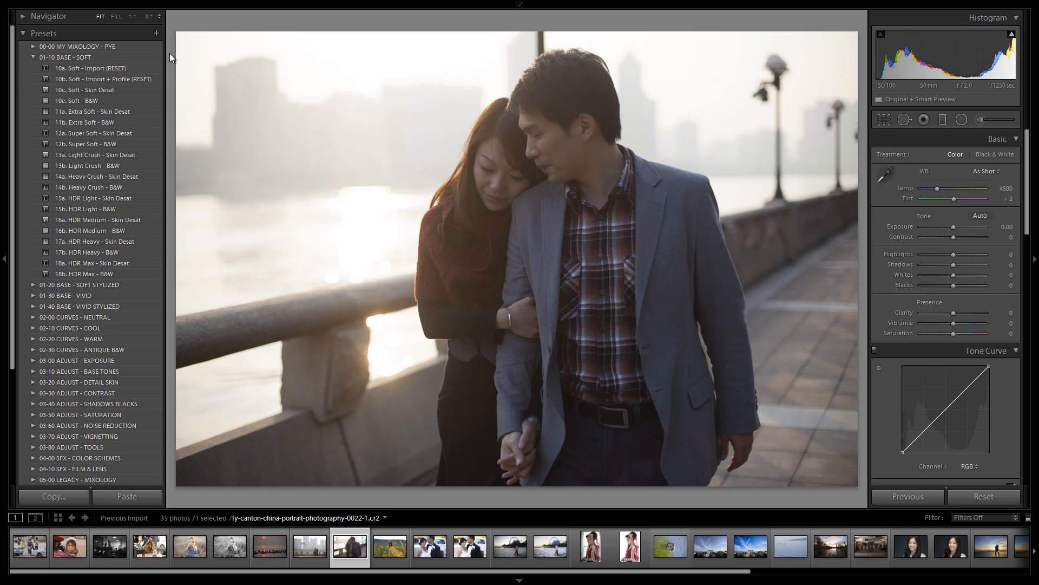
pyautogui.press('i')
pyautogui.click(33, 57)
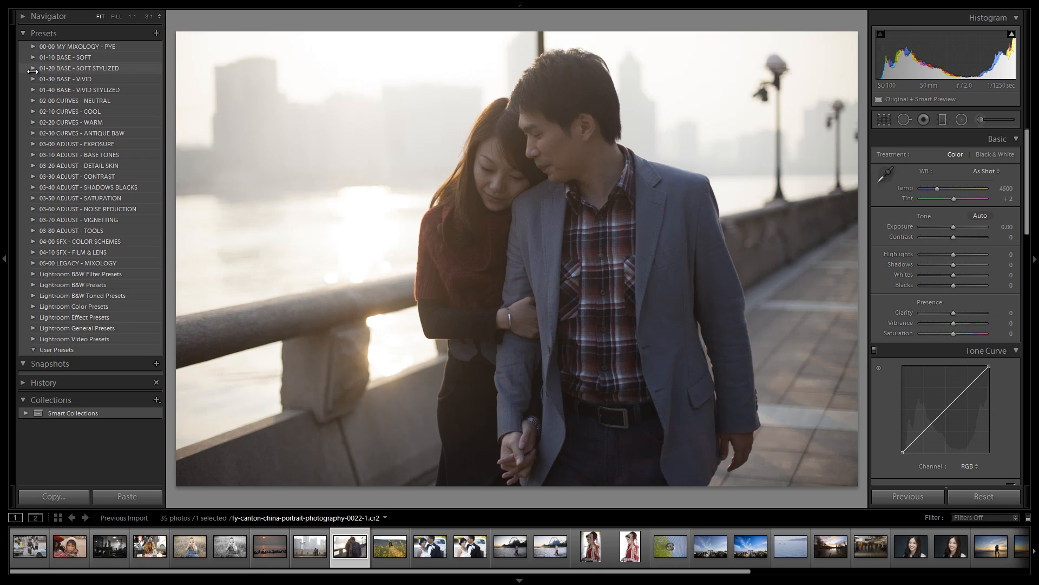
pyautogui.click(33, 68)
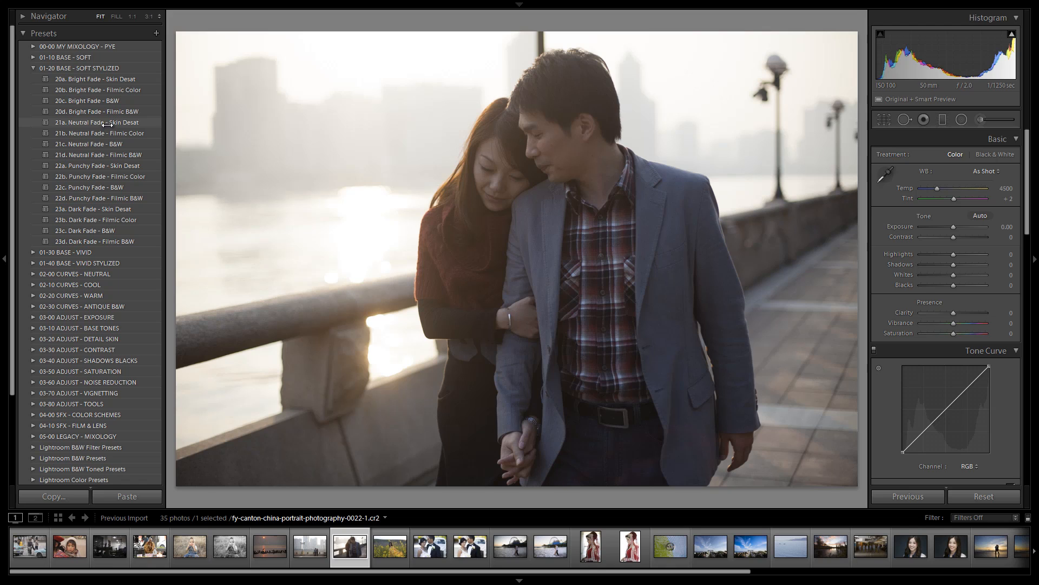
# - Try the Skin Desat presets 20a Bright Fade, 21a Neutral Fade, 22a Punchy Fade and 23a Dark Fade on the couple portrait
pyautogui.click(131, 82)
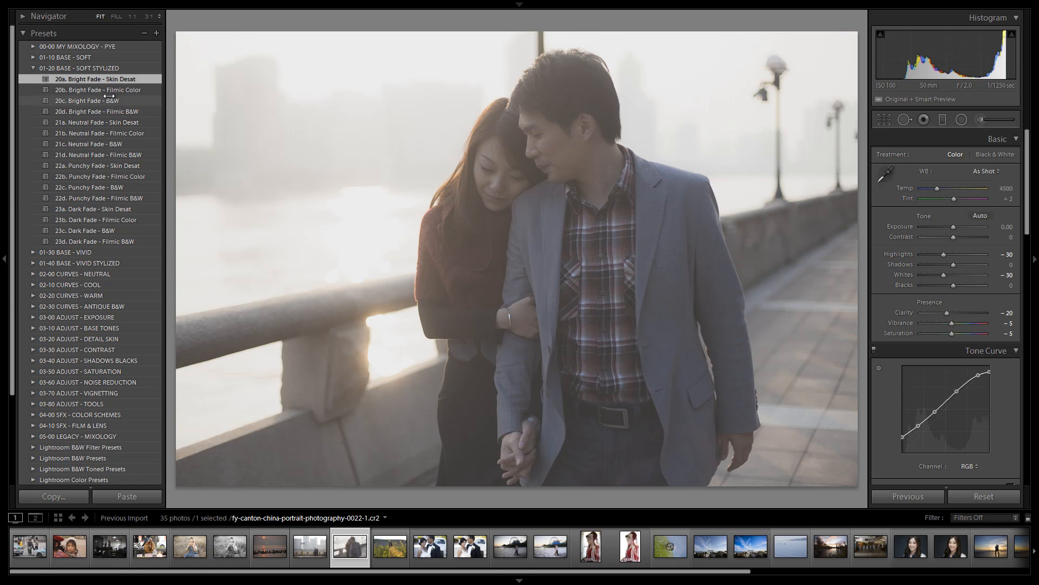
pyautogui.click(98, 123)
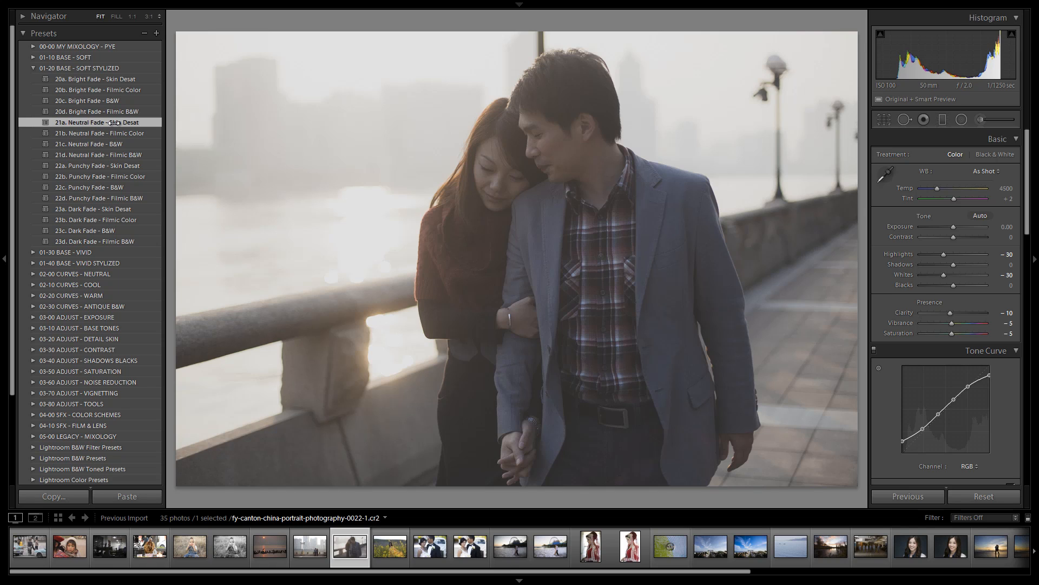
pyautogui.click(93, 166)
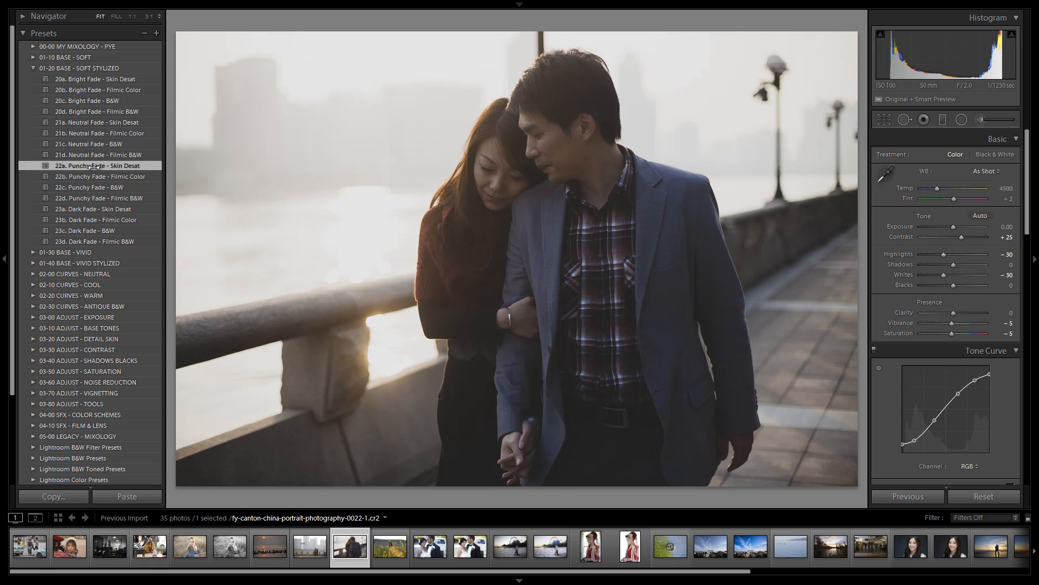
pyautogui.click(81, 209)
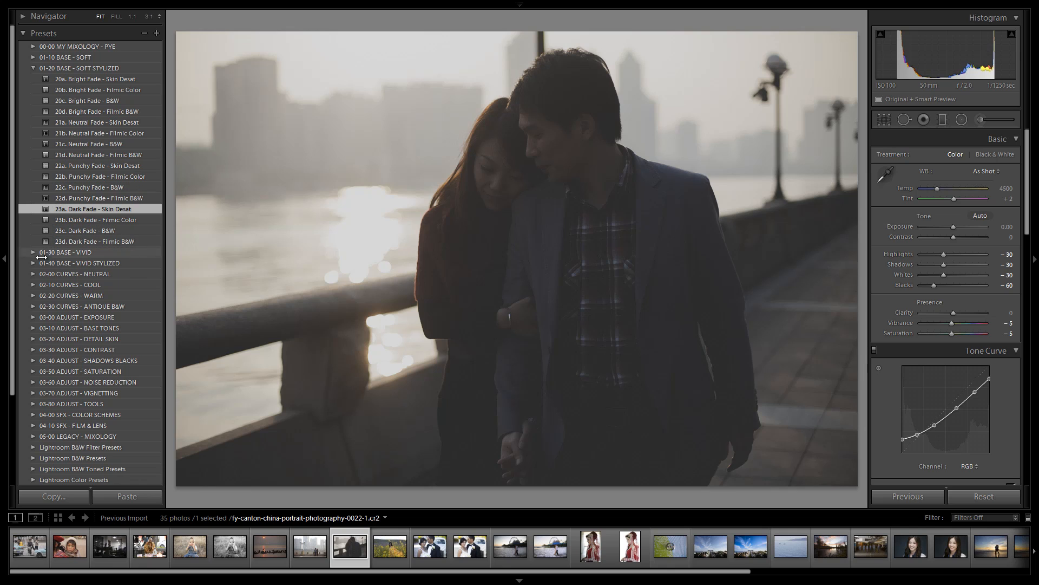
# - Look through the preset lists of the 02-00 CURVES - NEUTRAL, 02-10 CURVES - COOL and 02-30 CURVES - ANTIQUE B&W folders, closing each one
pyautogui.click(33, 275)
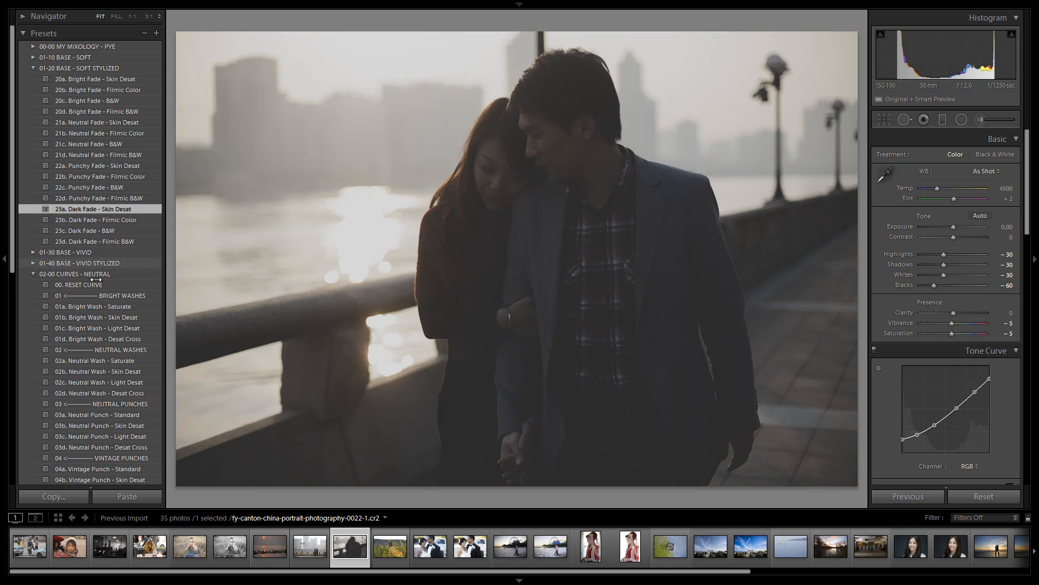
pyautogui.scroll(-3, 95, 281)
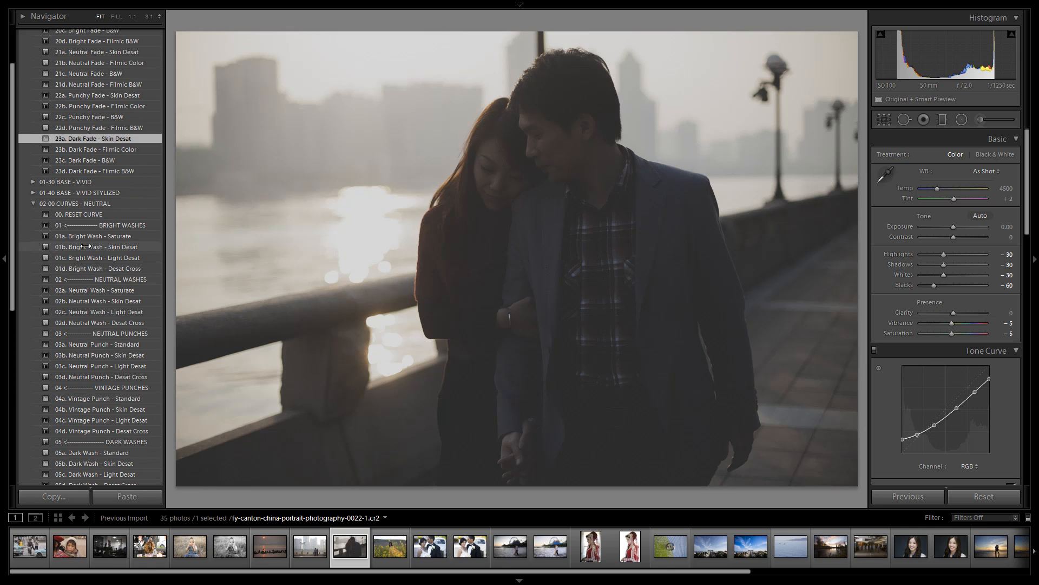
pyautogui.click(33, 203)
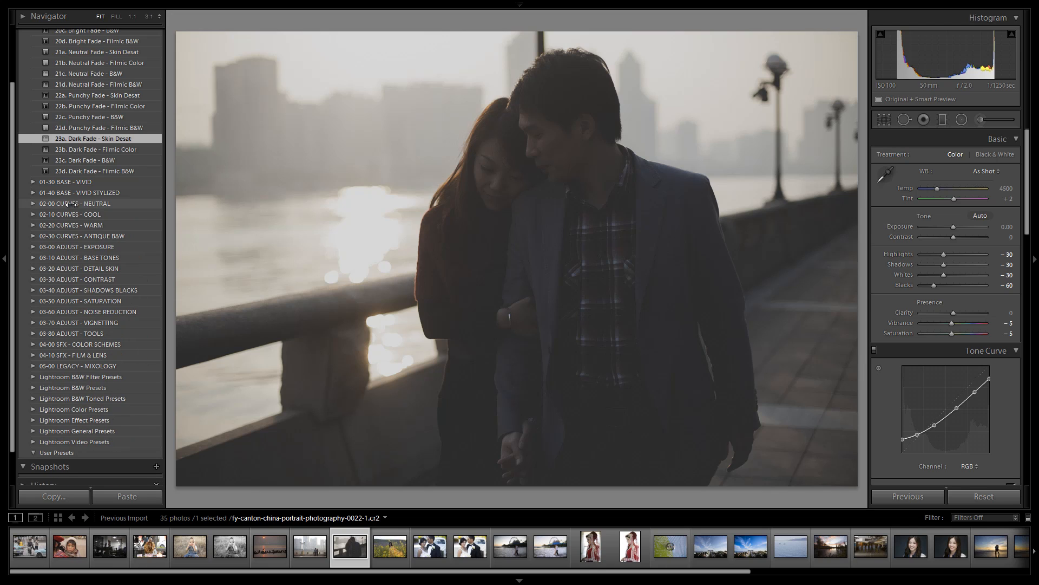
pyautogui.click(33, 215)
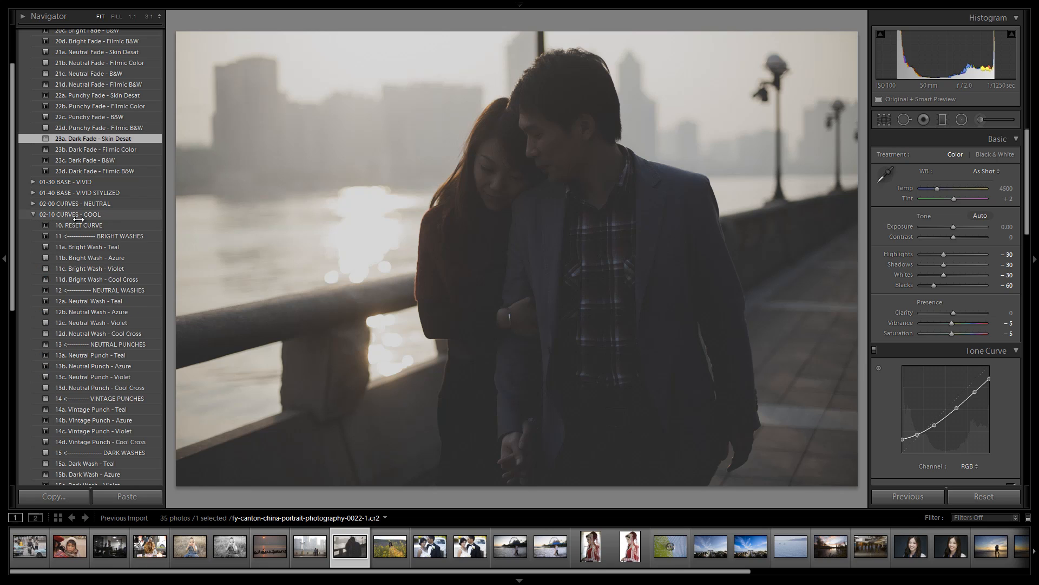
pyautogui.click(32, 214)
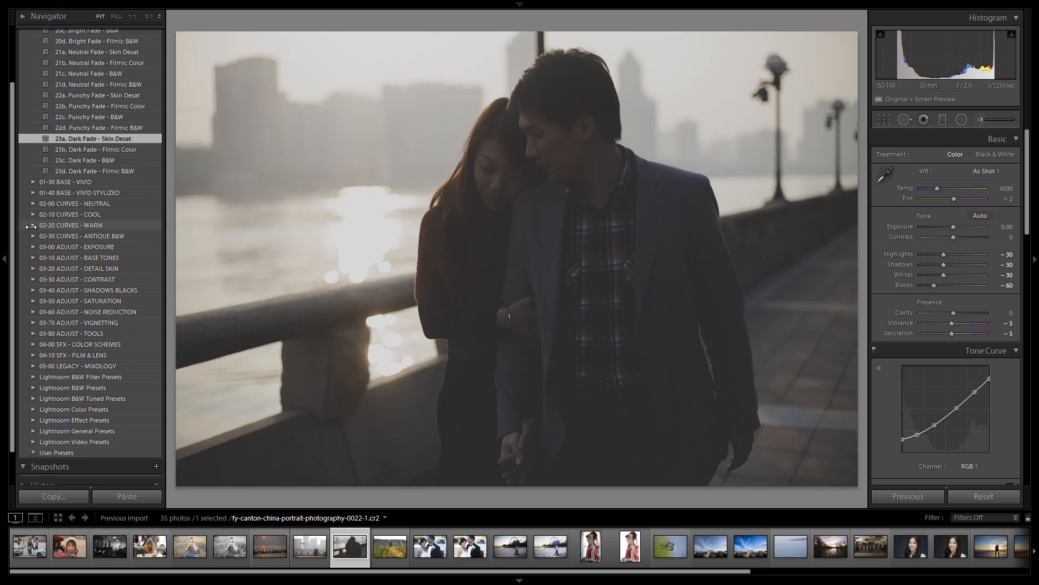
pyautogui.click(33, 235)
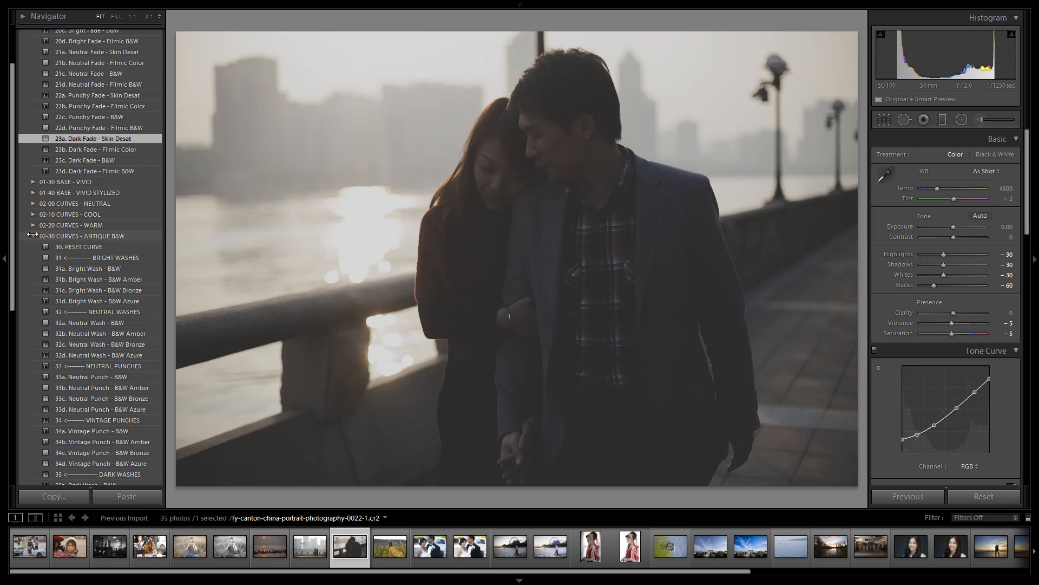
pyautogui.click(32, 236)
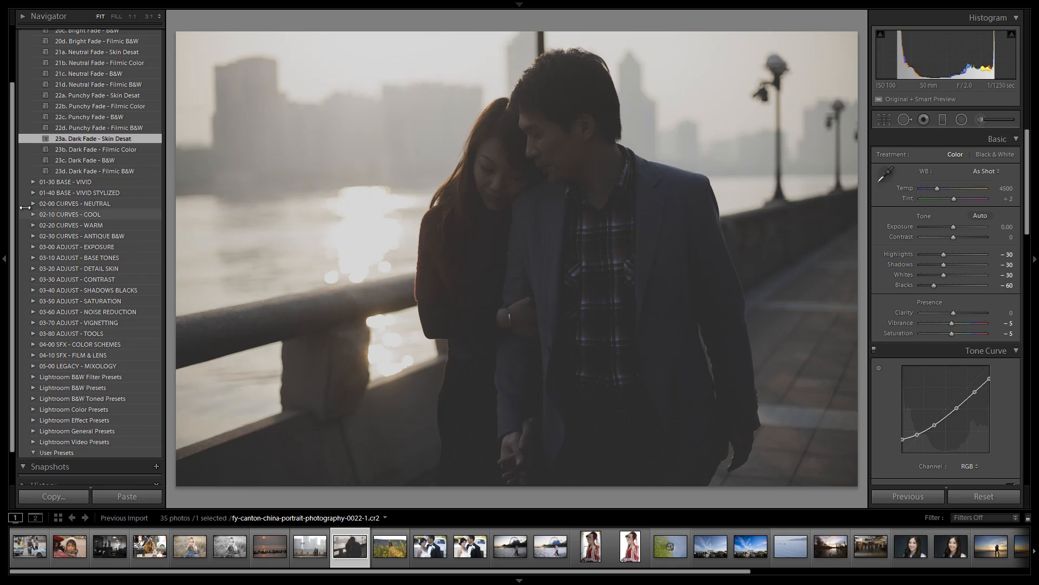
# - Expand 02-00 CURVES - NEUTRAL and compare it with the presets in 01-10 BASE - SOFT and 01-30 BASE - VIVID, closing both base folders
pyautogui.click(44, 204)
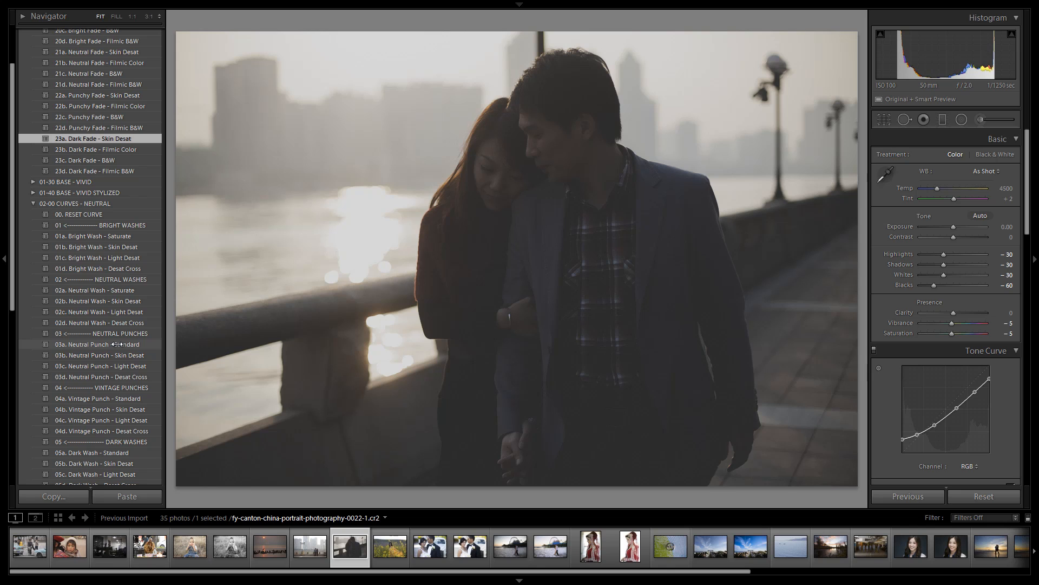
pyautogui.scroll(3, 119, 344)
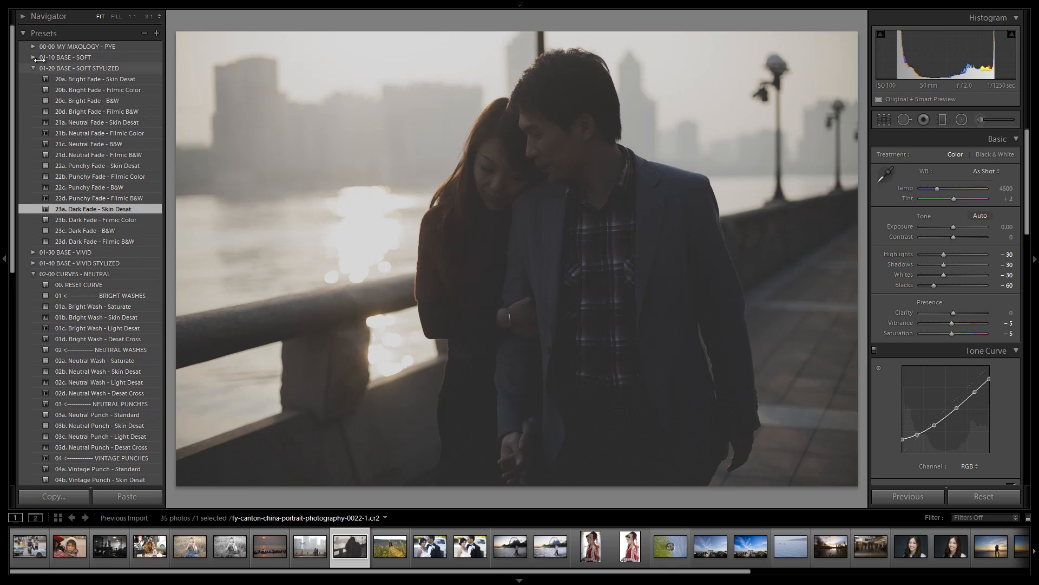
pyautogui.click(33, 57)
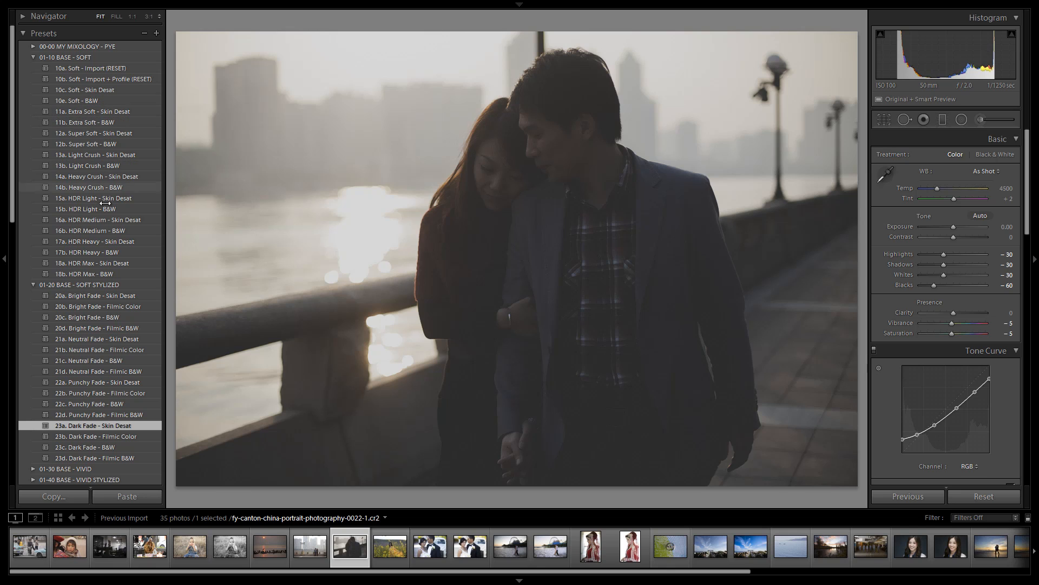
pyautogui.click(33, 57)
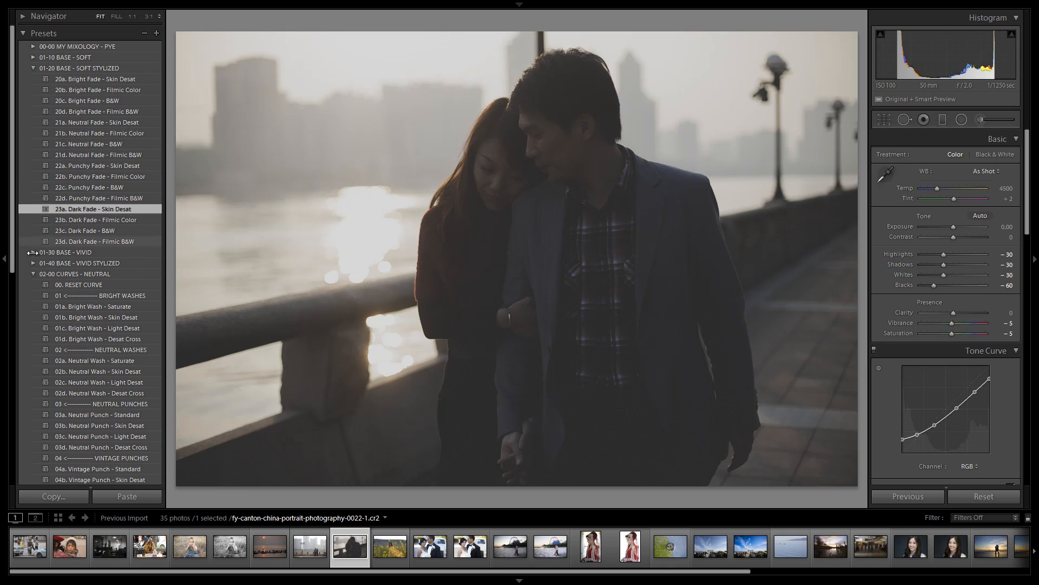
pyautogui.click(33, 252)
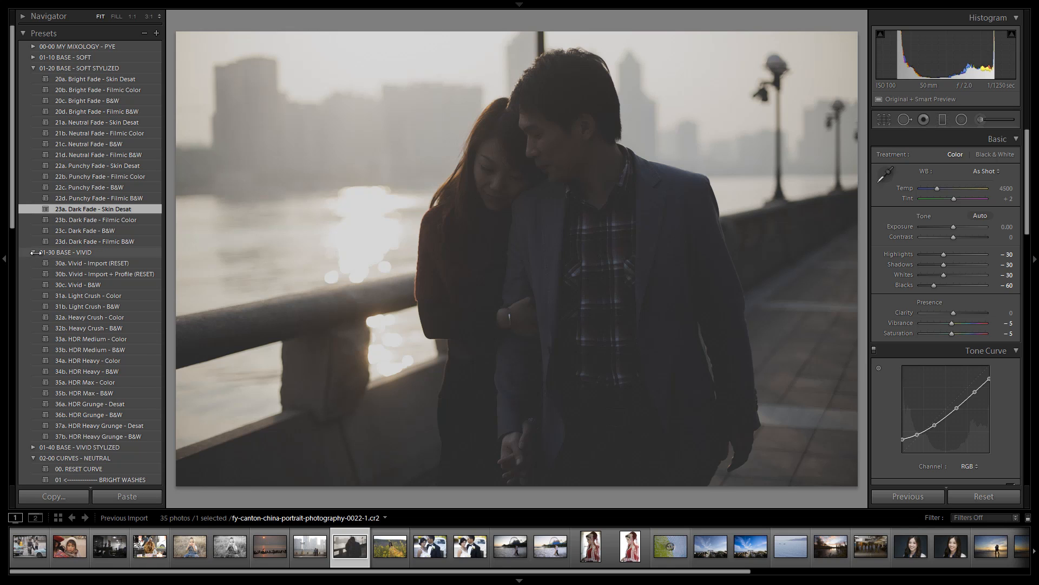
pyautogui.click(33, 253)
pyautogui.scroll(-3, 65, 270)
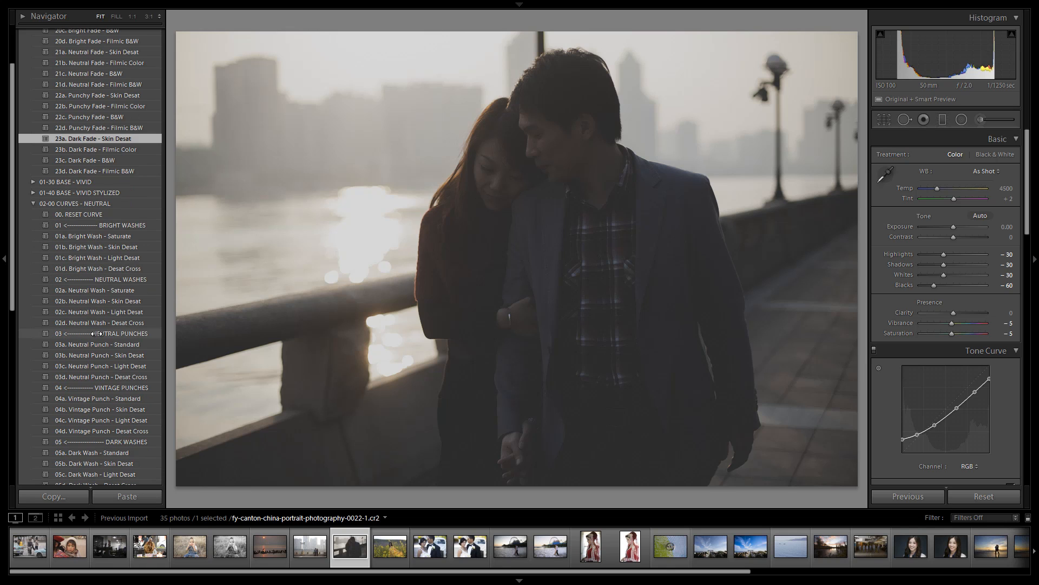
pyautogui.scroll(3, 85, 355)
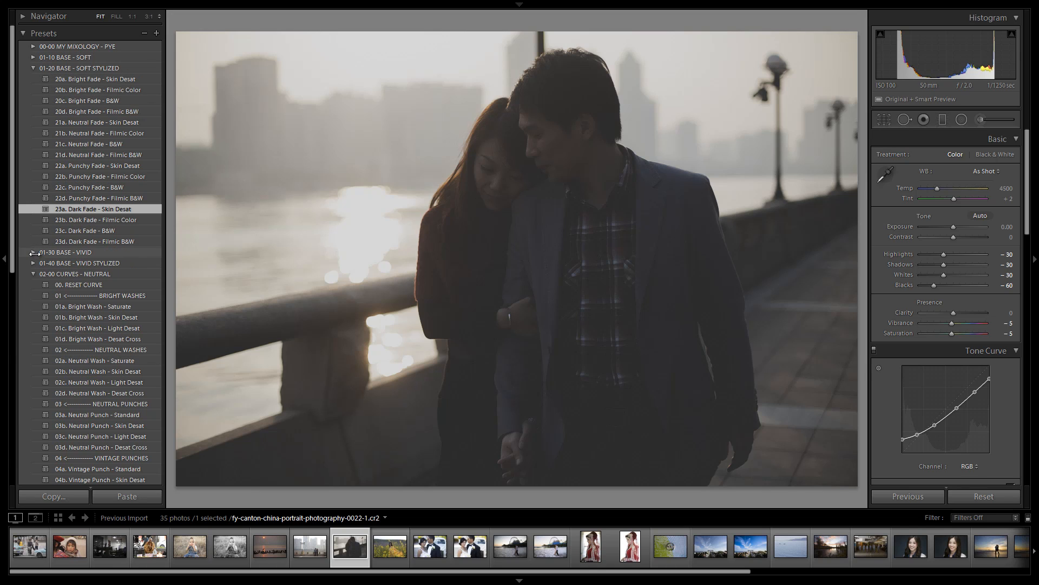
pyautogui.click(33, 252)
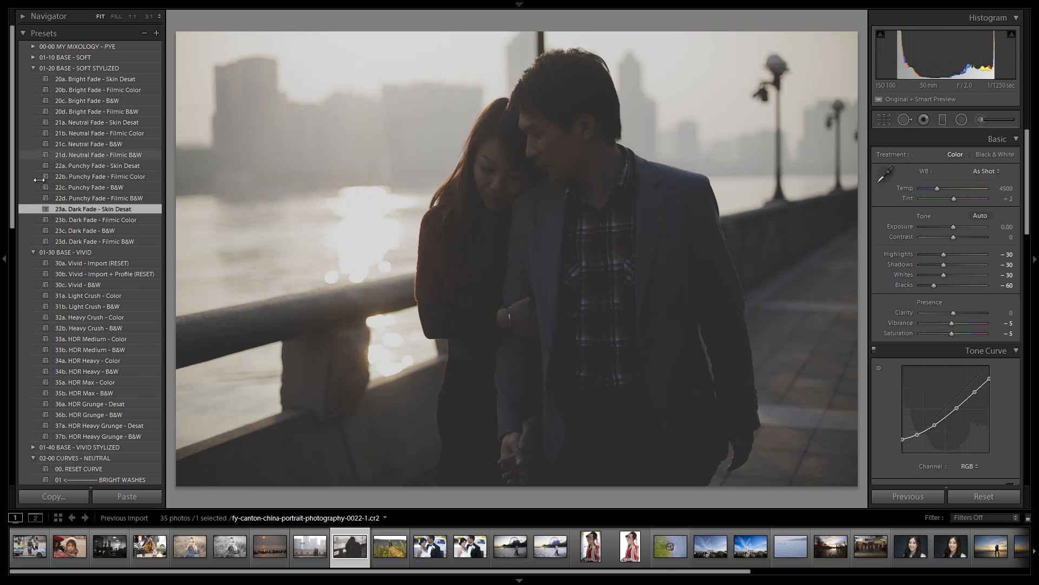
pyautogui.click(33, 252)
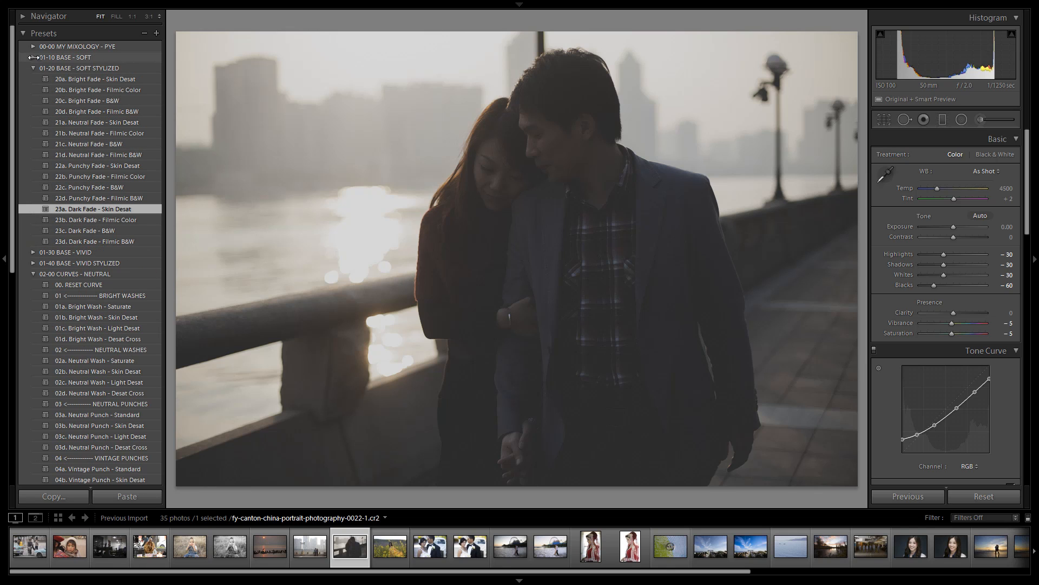
pyautogui.click(33, 57)
pyautogui.click(33, 58)
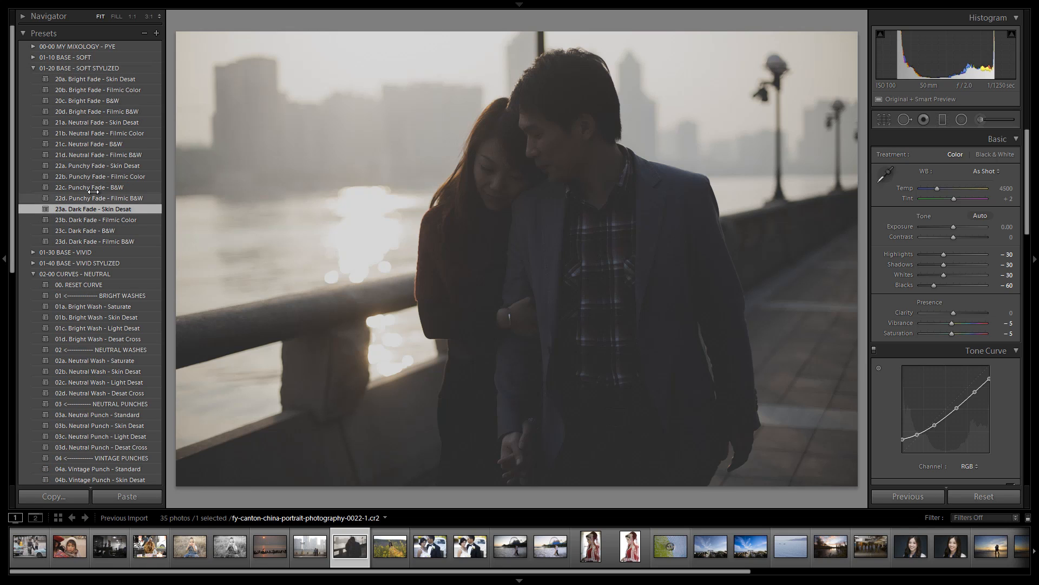
# - Examine how the 02-00 CURVES - NEUTRAL and 02-10 CURVES - COOL presets are grouped into washes and punches, and collapse both folders
pyautogui.scroll(-3, 89, 200)
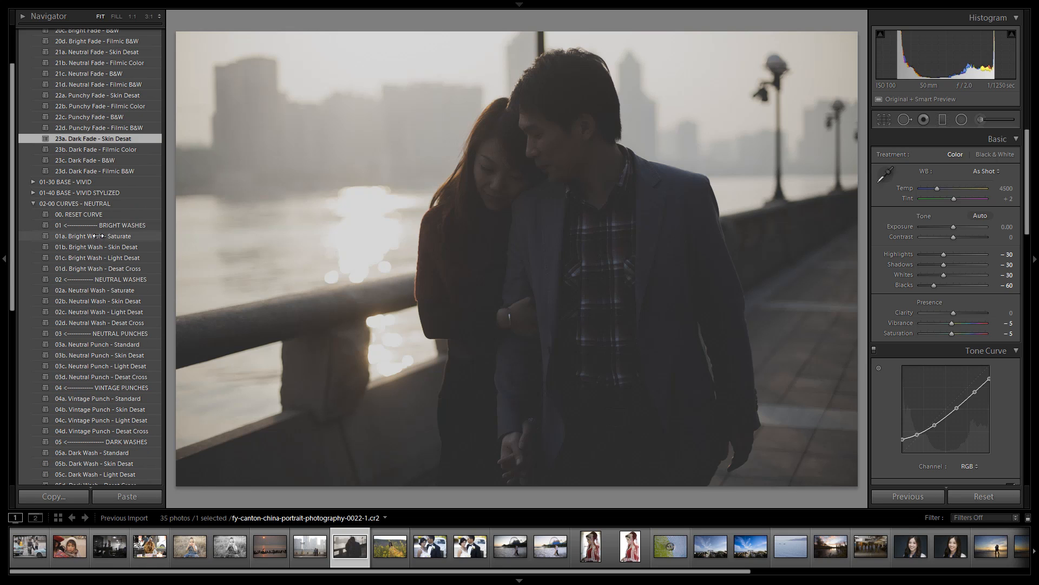
pyautogui.scroll(-3, 102, 236)
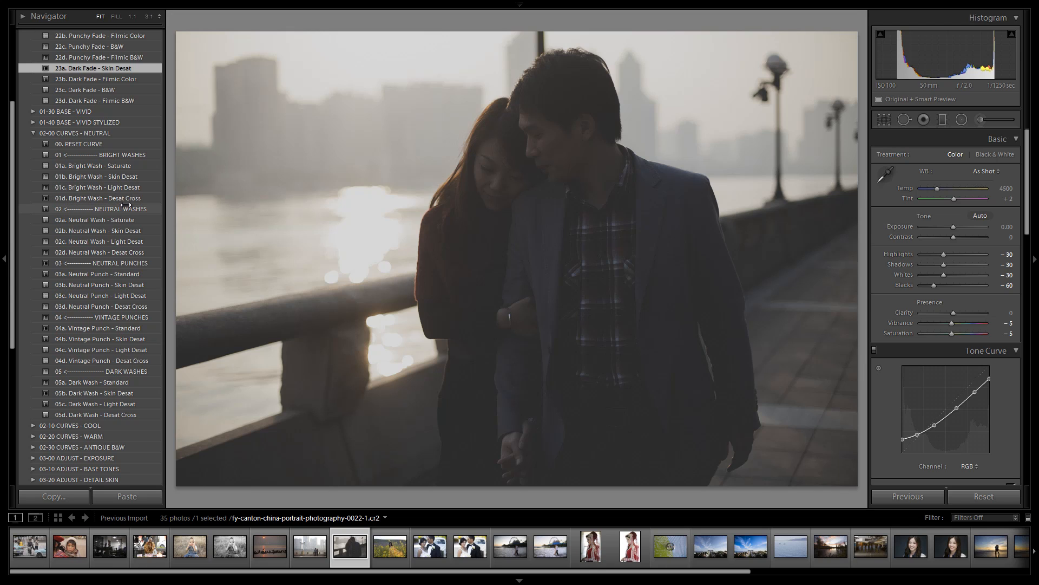
pyautogui.click(93, 425)
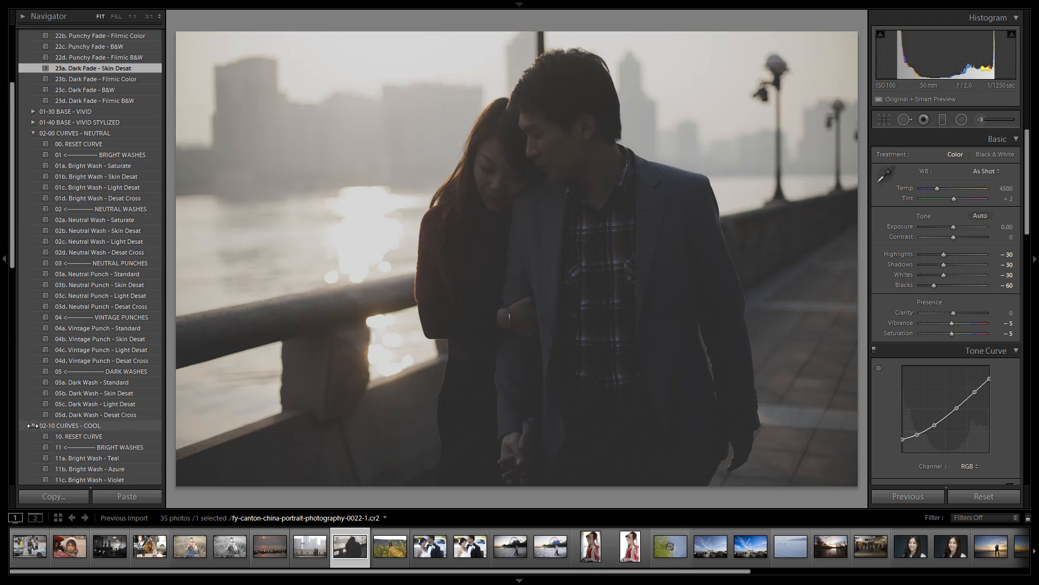
pyautogui.scroll(-3, 93, 316)
pyautogui.scroll(-3, 93, 316)
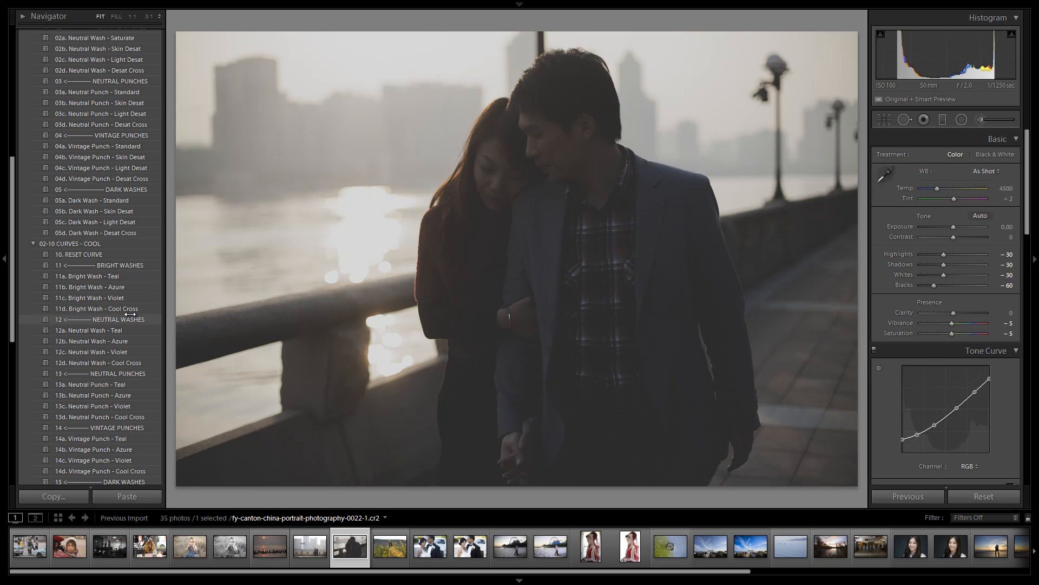
pyautogui.click(33, 244)
pyautogui.scroll(5, 33, 244)
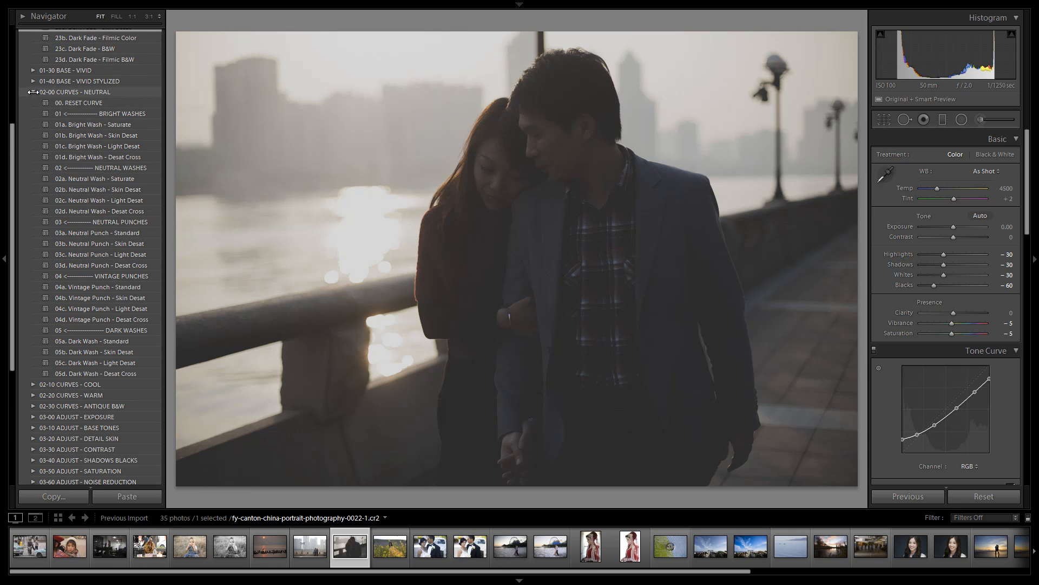
pyautogui.click(48, 92)
# - Compare the 20a, 21a, 22a and 23a Skin Desat fade presets on the portrait and settle on 22a. Punchy Fade - Skin Desat
pyautogui.scroll(5, 75, 125)
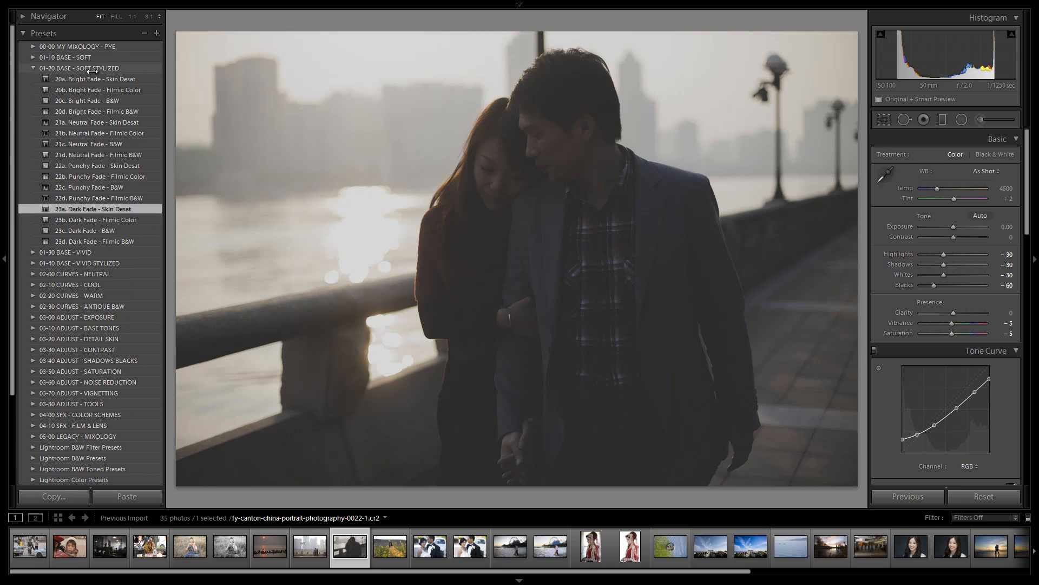
pyautogui.click(130, 80)
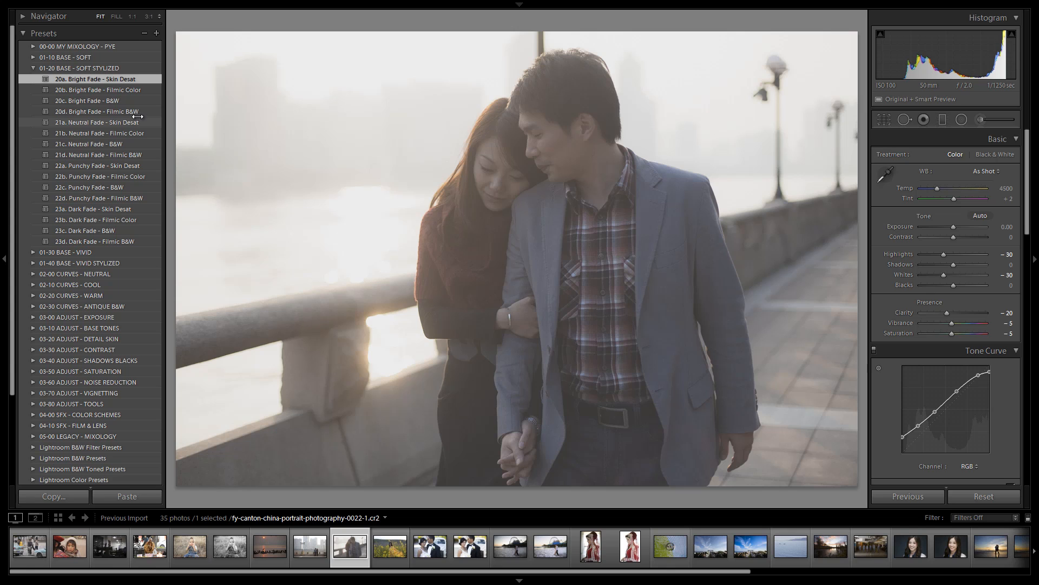
pyautogui.click(120, 124)
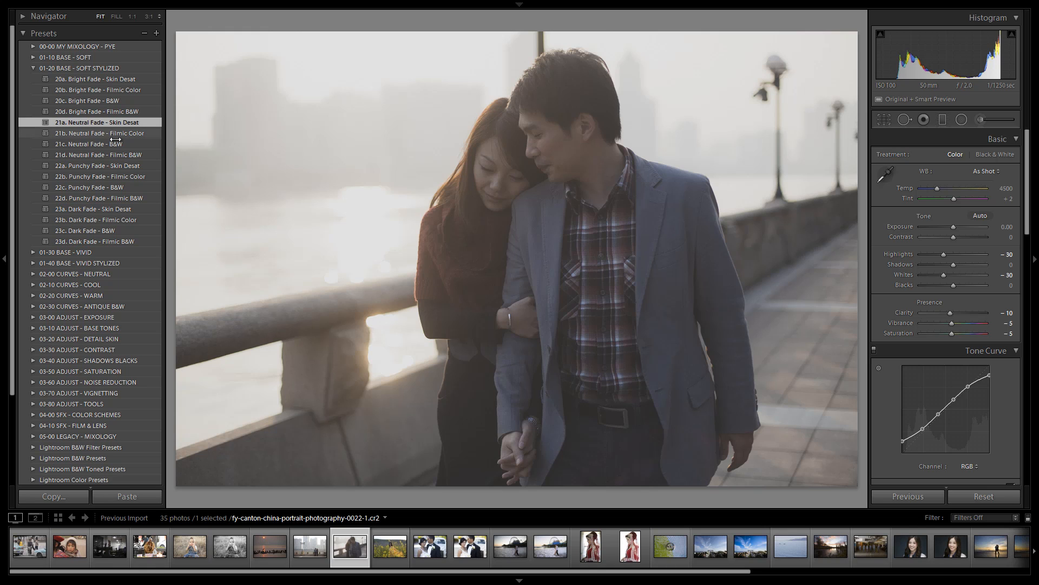
pyautogui.click(105, 166)
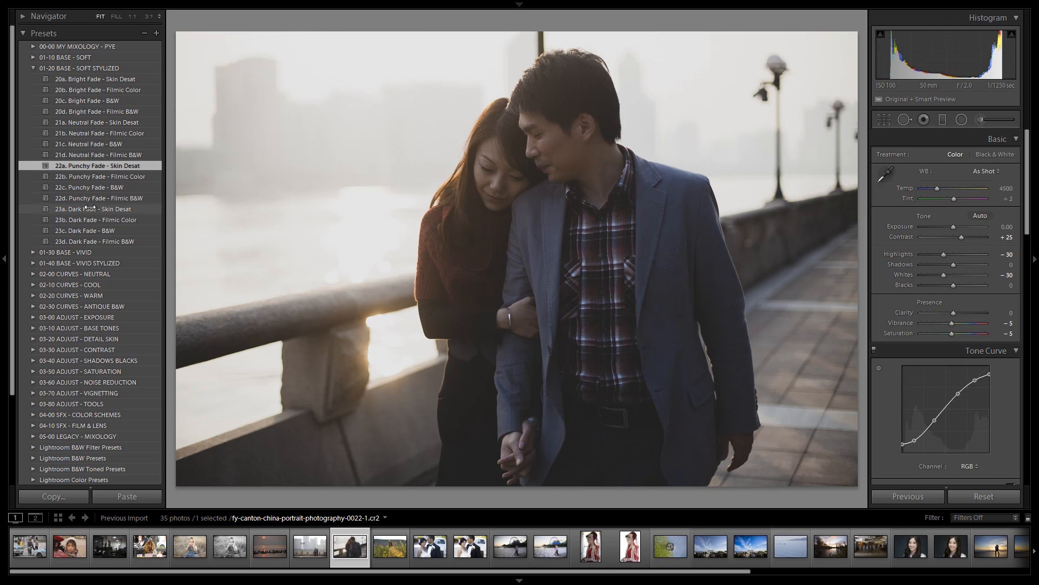
pyautogui.click(90, 208)
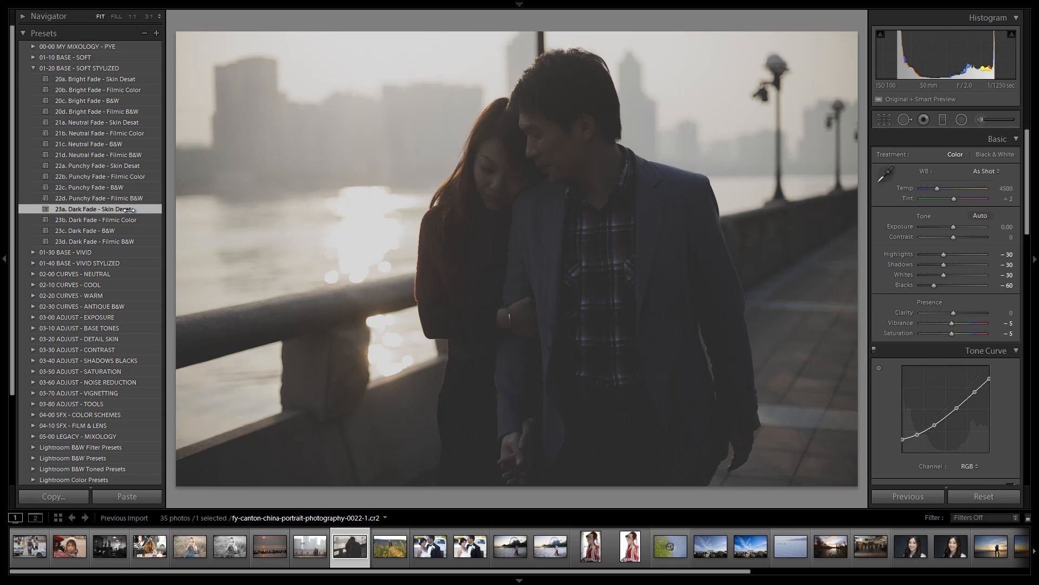
pyautogui.click(116, 165)
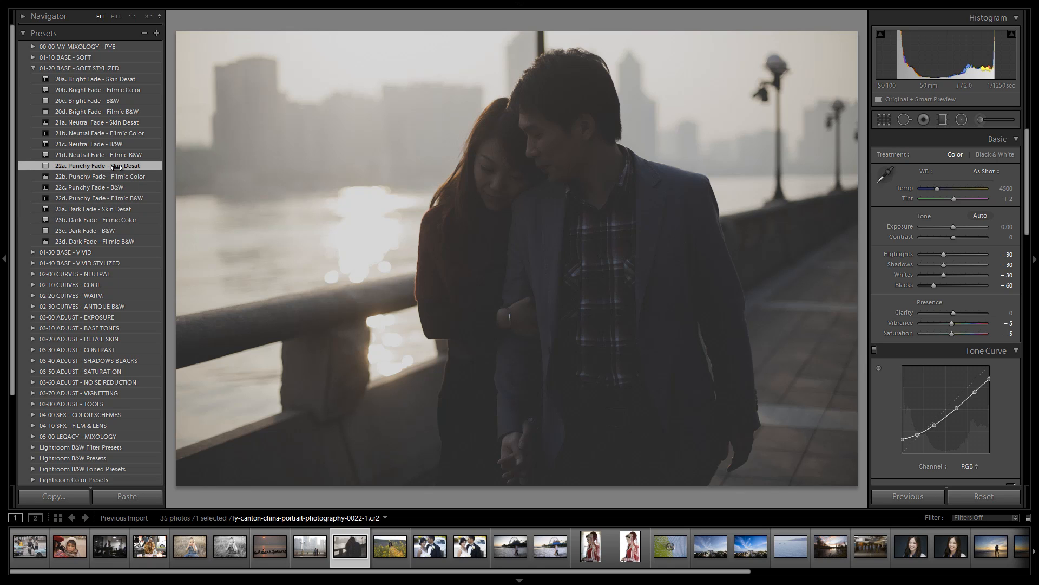
# - Apply the 23a. Dark Fade - Skin Desat preset to the couple portrait and raise its Exposure to +2.00
pyautogui.click(108, 209)
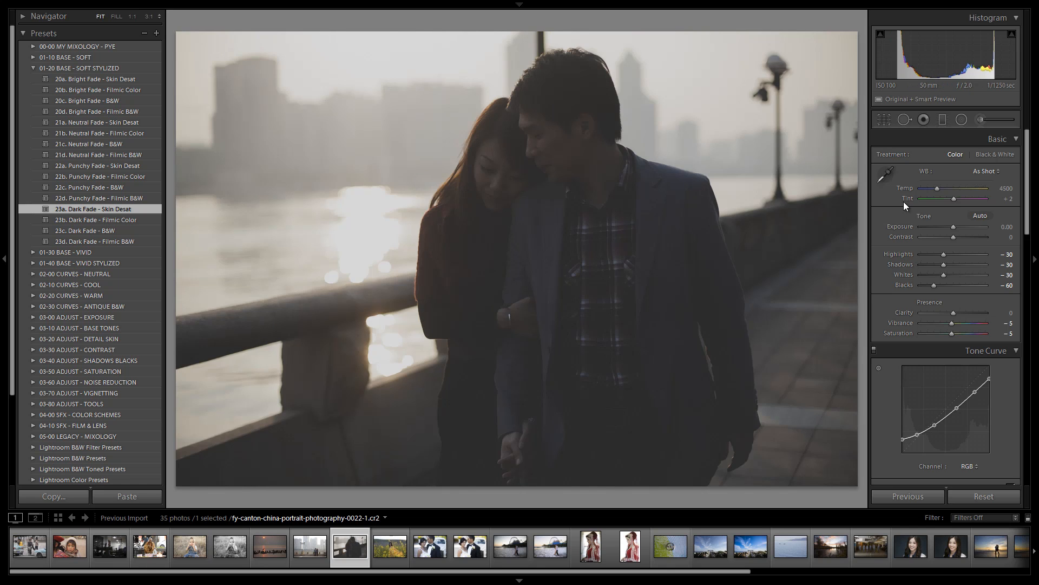
pyautogui.moveTo(952, 227); pyautogui.dragTo(966, 231)
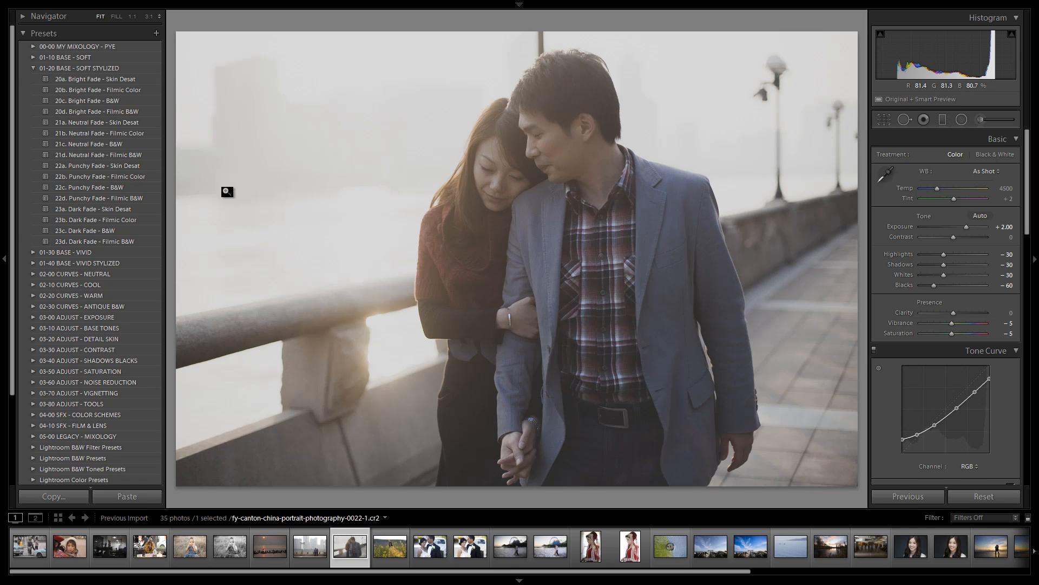
# - Try the 15a to 15d Dark Wash presets from 02-10 CURVES - COOL on the portrait and collapse the folder
pyautogui.click(33, 284)
pyautogui.scroll(-5, 68, 259)
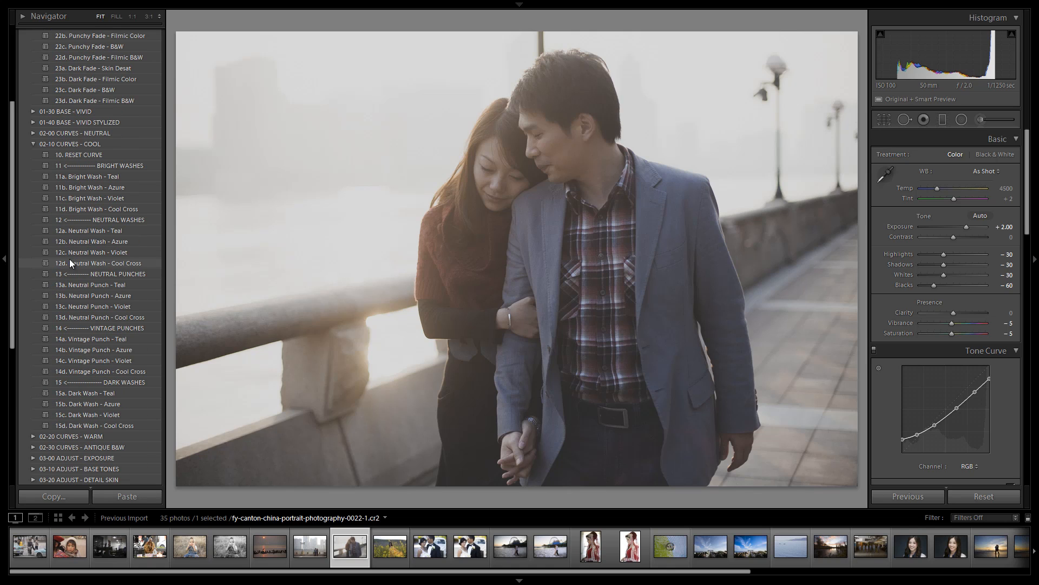
pyautogui.click(109, 391)
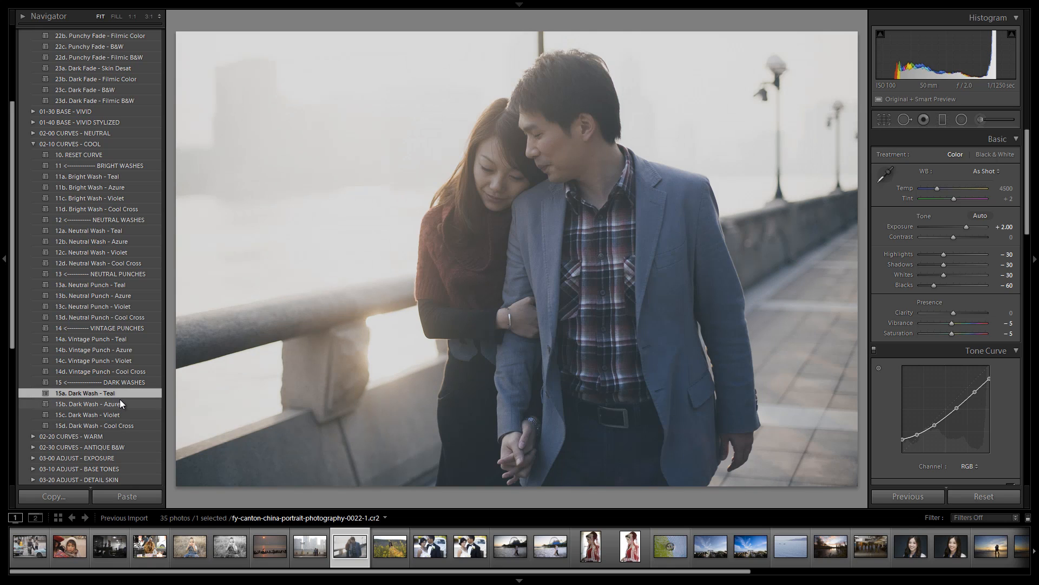
pyautogui.click(124, 403)
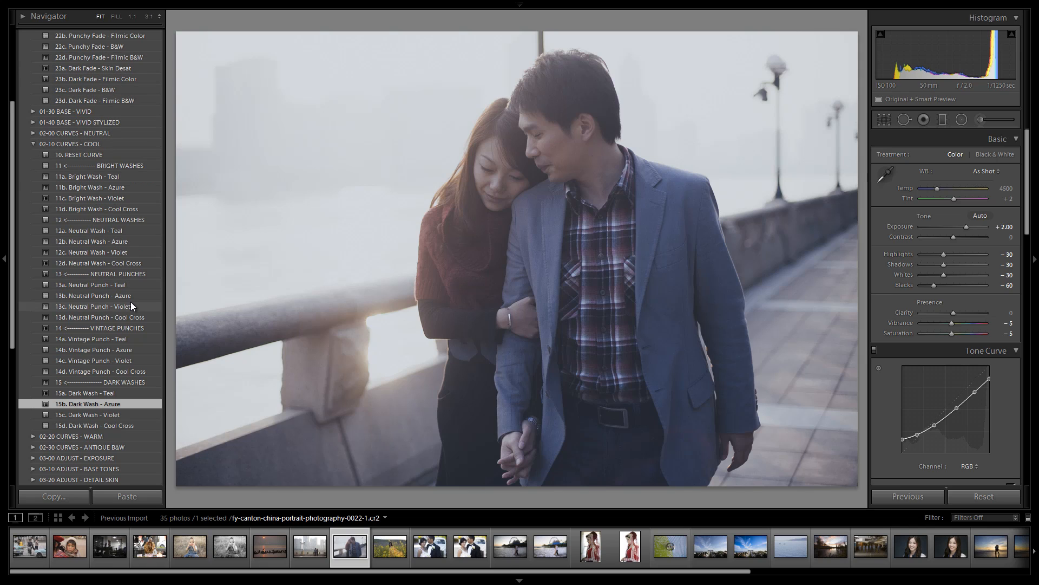
pyautogui.click(104, 416)
pyautogui.click(106, 425)
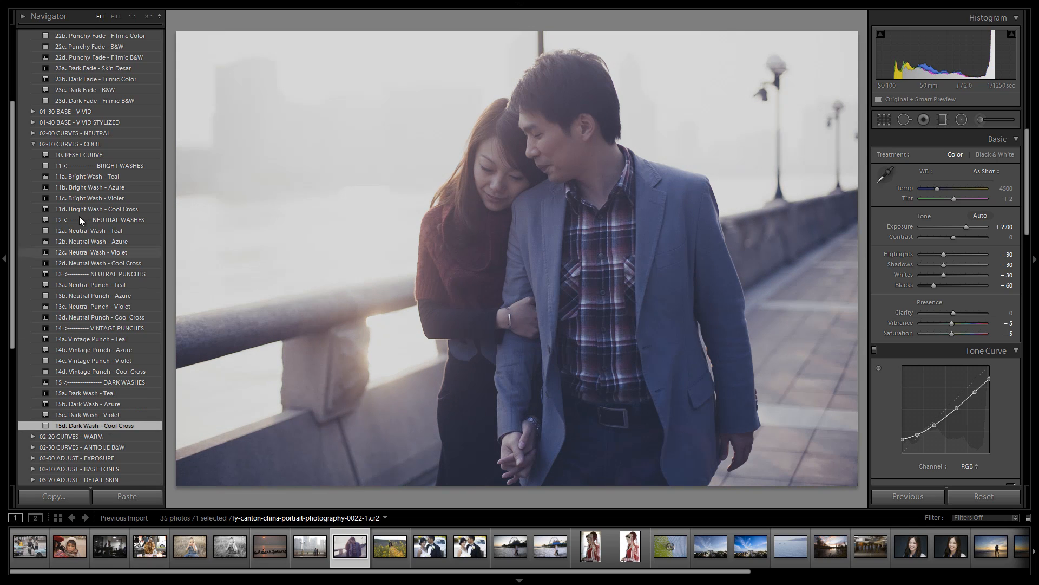
pyautogui.click(31, 143)
# - Compare the Dark Wash presets in 02-00 CURVES - NEUTRAL, settle on 05d. Dark Wash - Desat Cross and collapse the folder
pyautogui.click(35, 161)
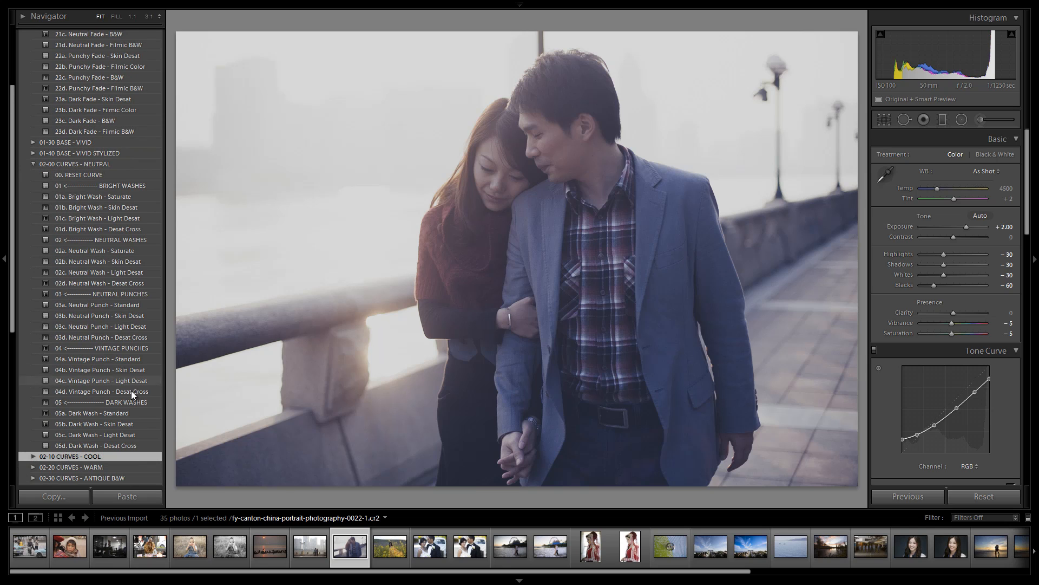
pyautogui.click(124, 413)
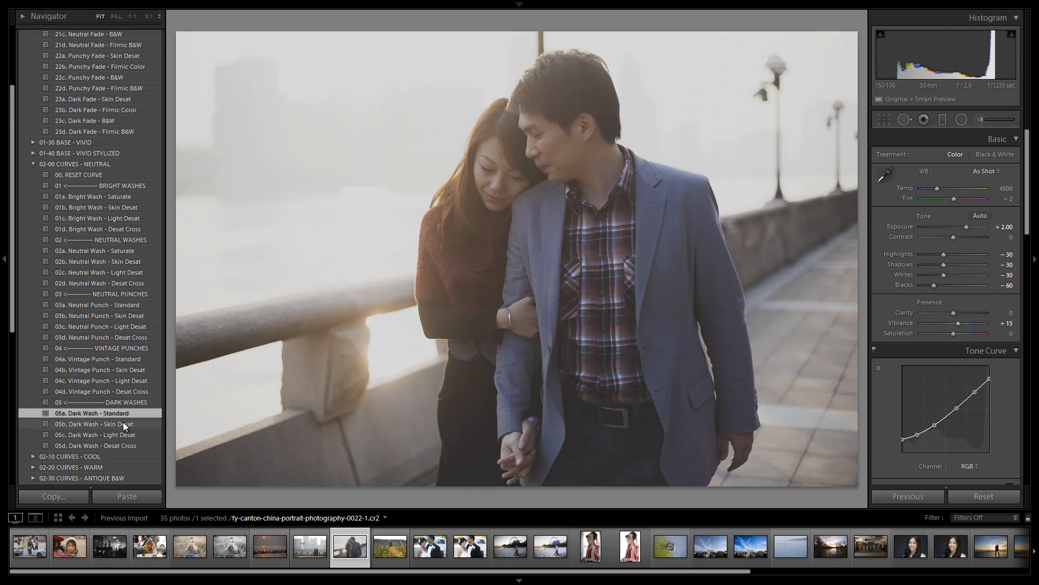
pyautogui.click(124, 425)
pyautogui.click(124, 431)
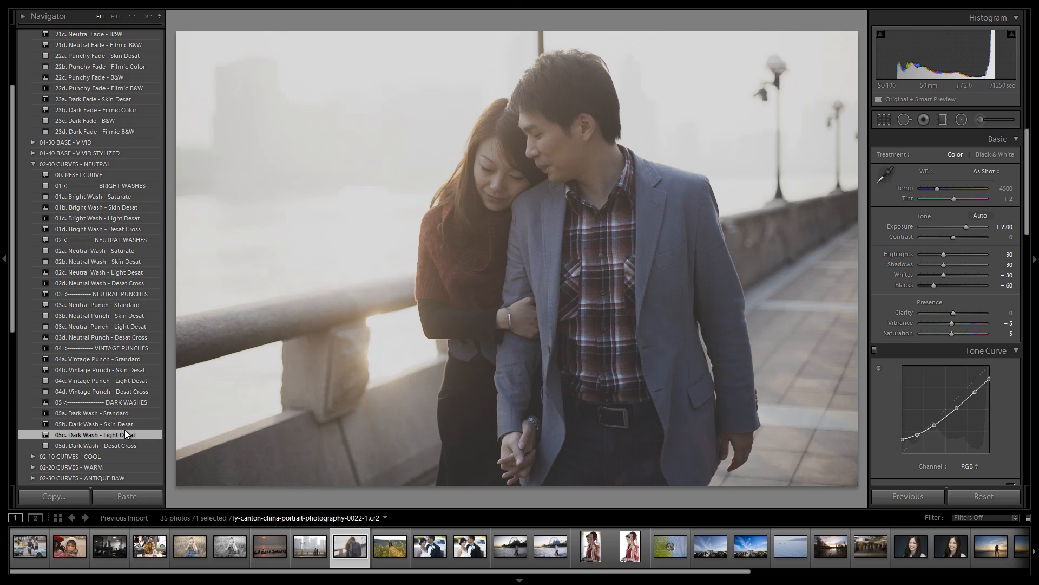
pyautogui.click(118, 444)
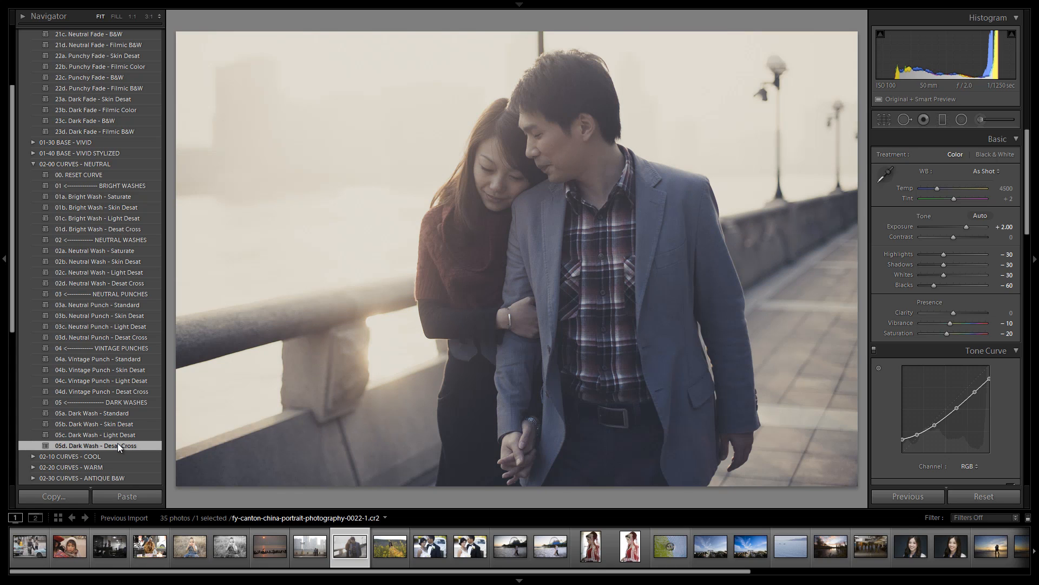
pyautogui.click(34, 163)
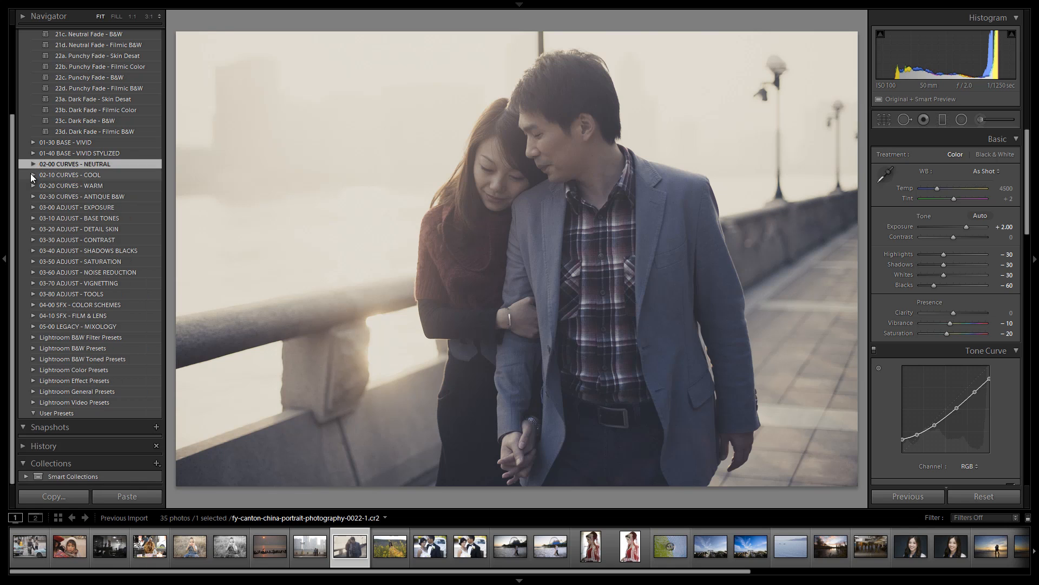
# - Try the 25a to 25d Dark Wash presets from 02-20 CURVES - WARM on the portrait
pyautogui.click(33, 185)
pyautogui.scroll(-3, 122, 368)
pyautogui.click(124, 371)
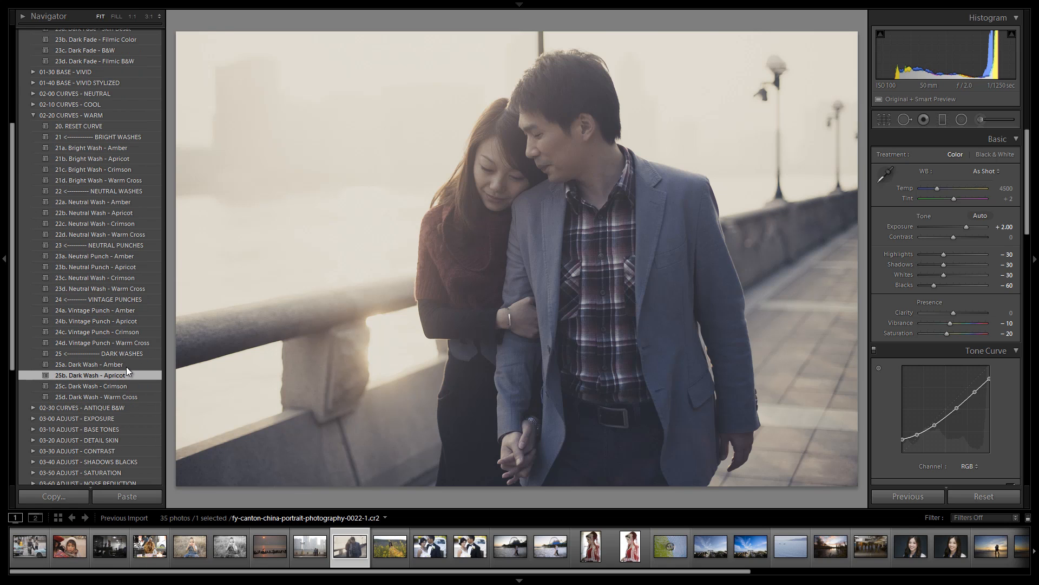
pyautogui.scroll(-3, 125, 366)
pyautogui.click(116, 292)
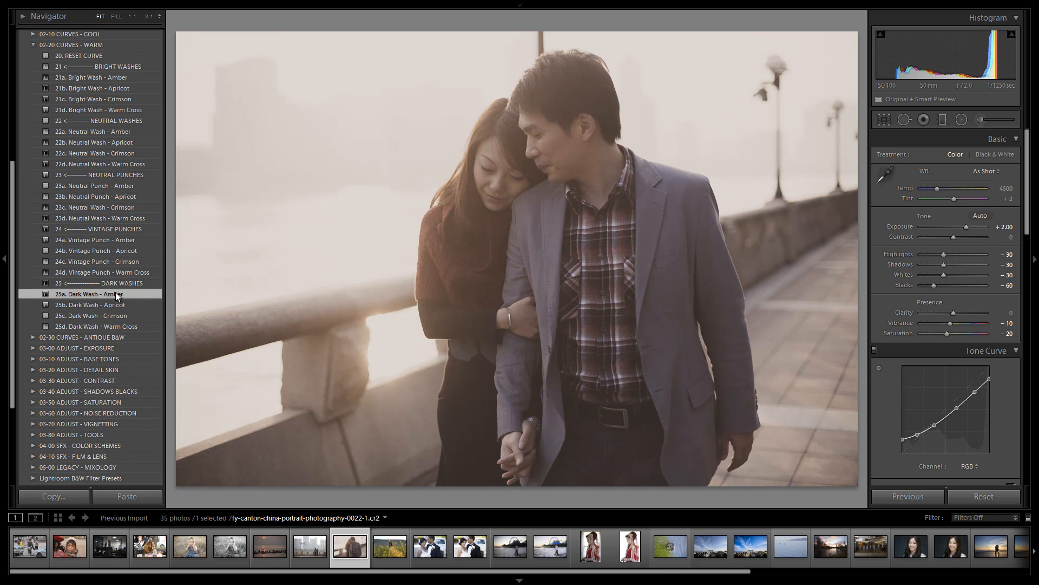
pyautogui.click(115, 302)
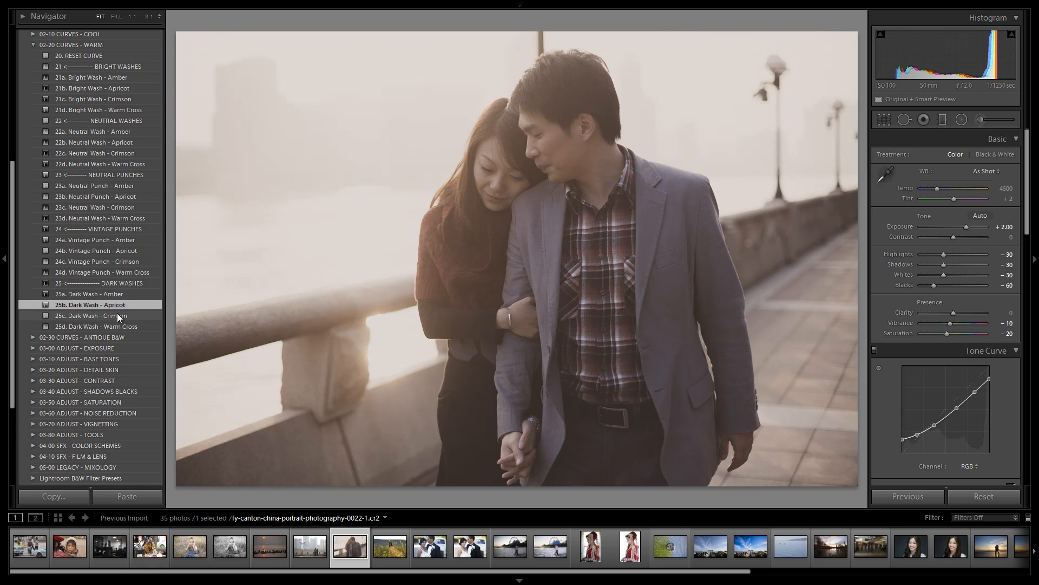
pyautogui.click(117, 313)
pyautogui.click(122, 324)
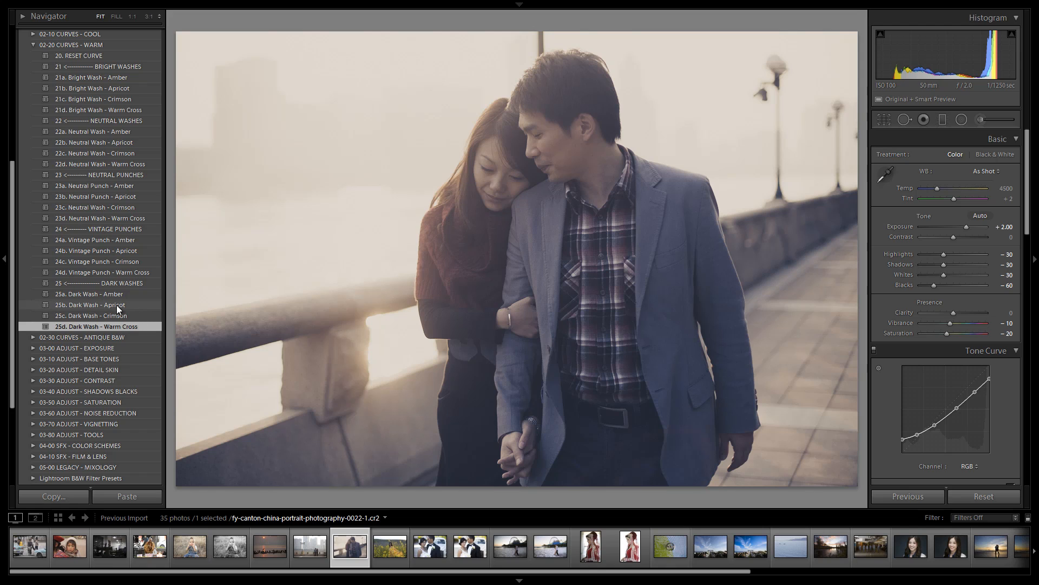
# - Apply the 25c. Dark Wash - Crimson curve to the portrait and collapse the 02-20 CURVES - WARM folder
pyautogui.click(130, 307)
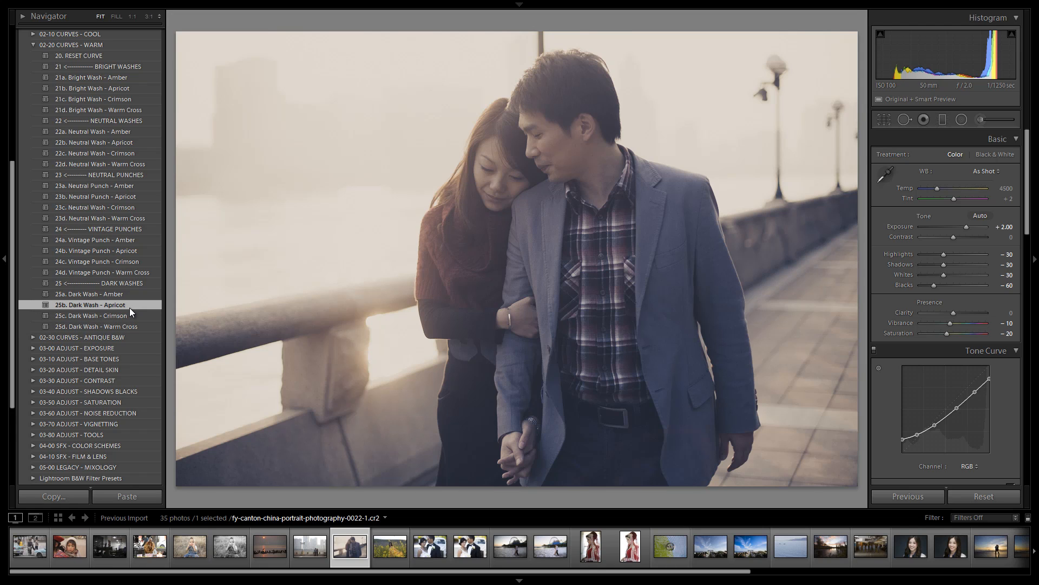
pyautogui.click(125, 316)
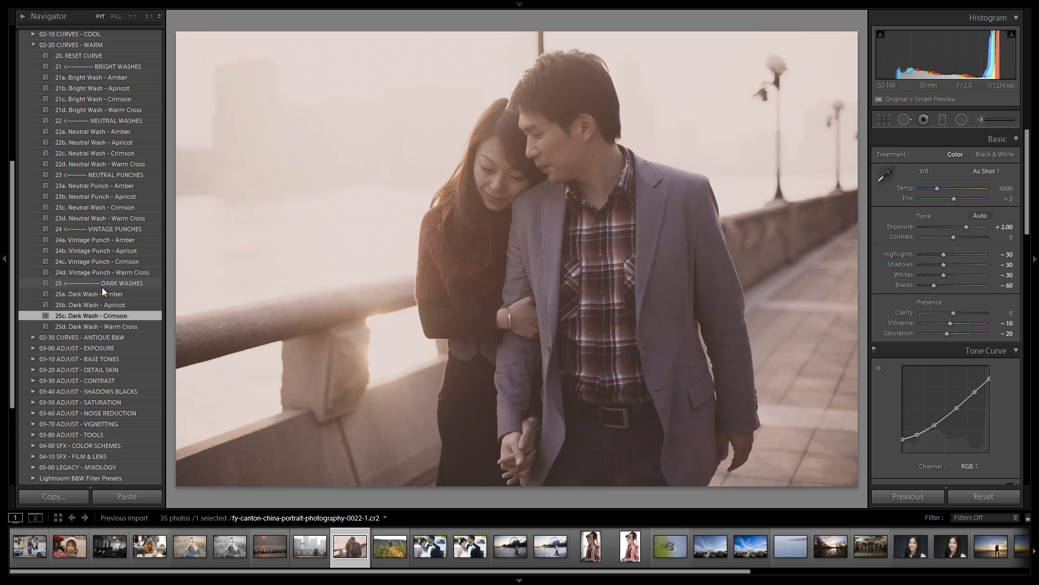
pyautogui.scroll(3, 94, 301)
pyautogui.scroll(7, 92, 296)
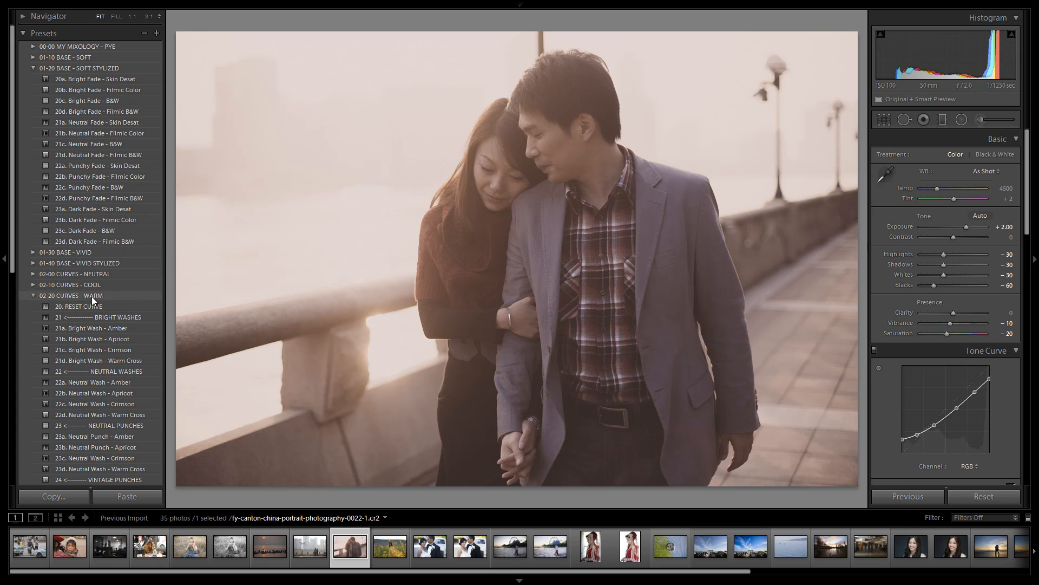
pyautogui.scroll(-3, 89, 285)
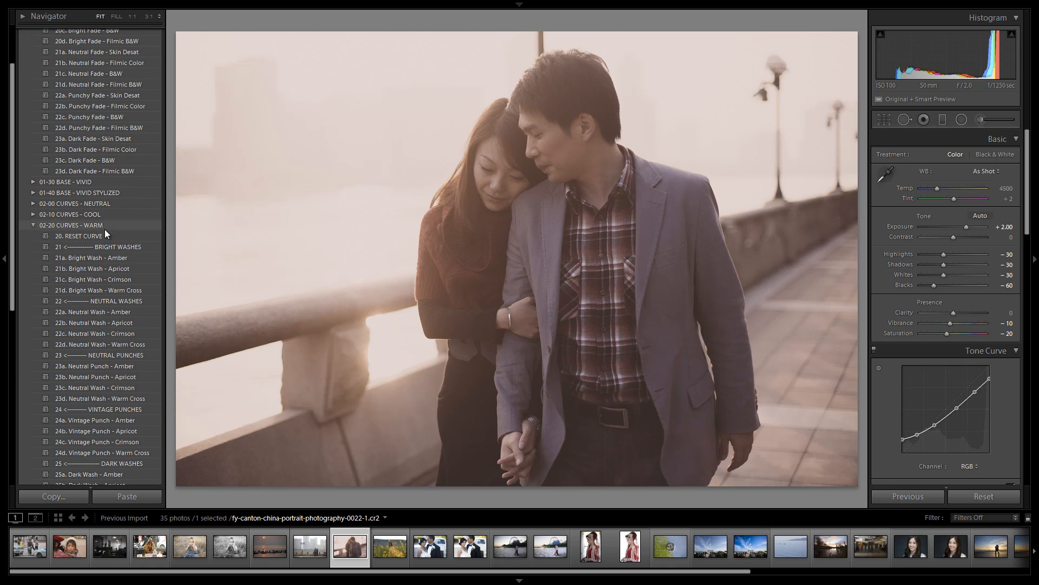
pyautogui.scroll(-3, 105, 229)
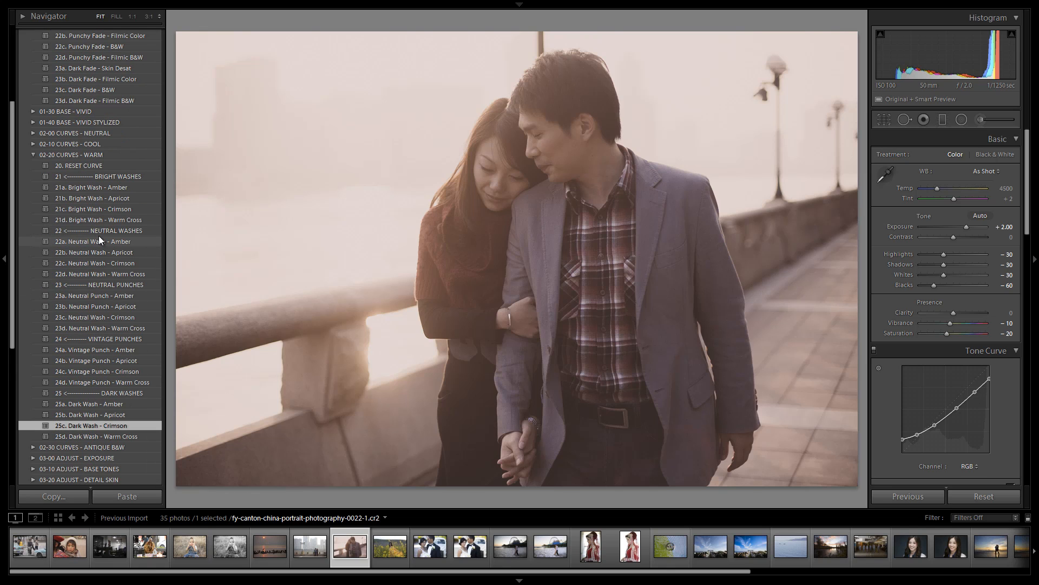
pyautogui.scroll(6, 98, 236)
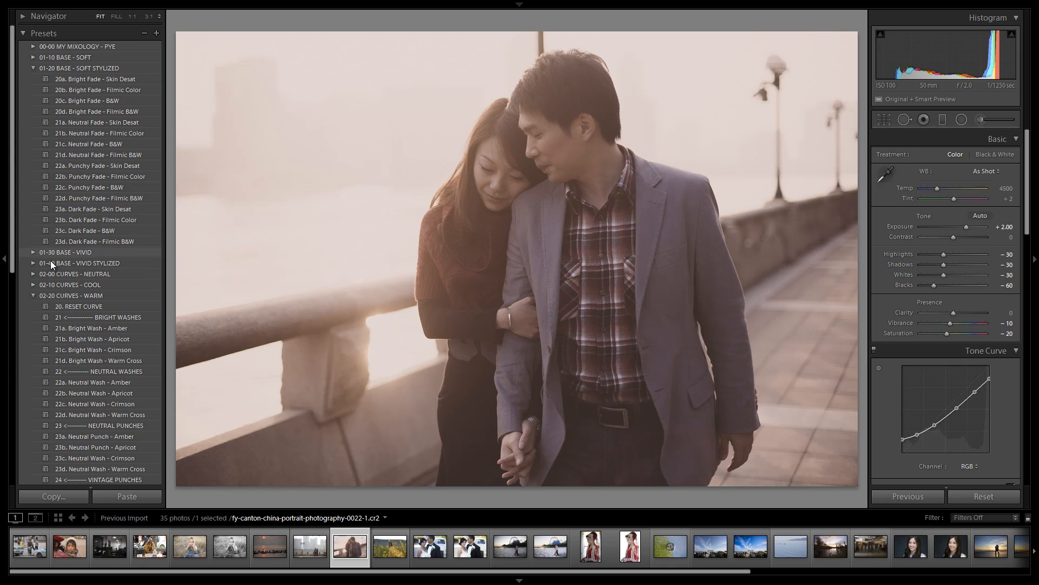
pyautogui.click(33, 295)
# - Try the light and medium Contrast Boost presets from 03-30 ADJUST - CONTRAST, reset with 35. Neutral - Zeroed and collapse the folder
pyautogui.scroll(-2, 73, 261)
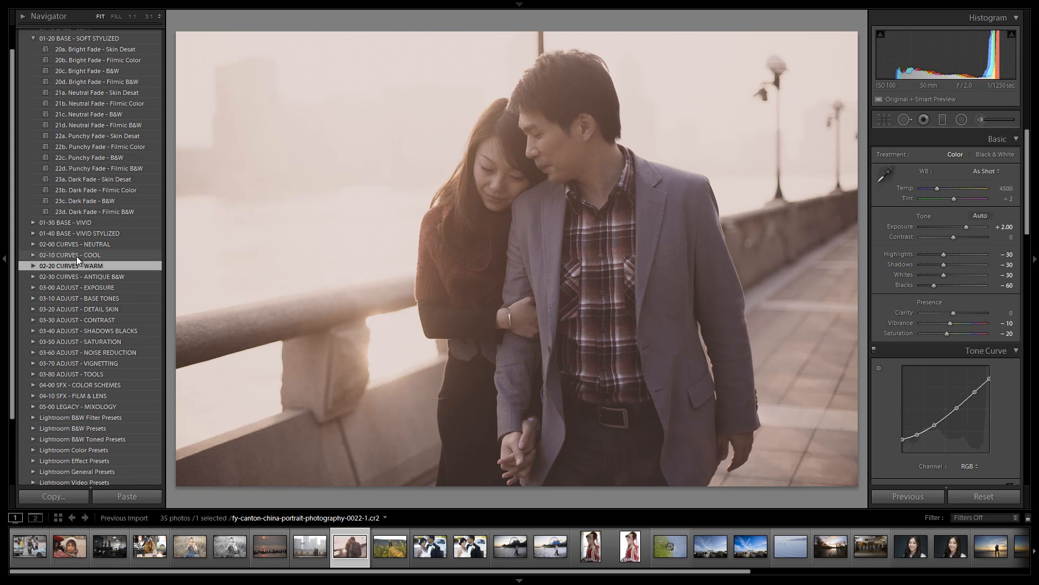
pyautogui.scroll(-2, 74, 261)
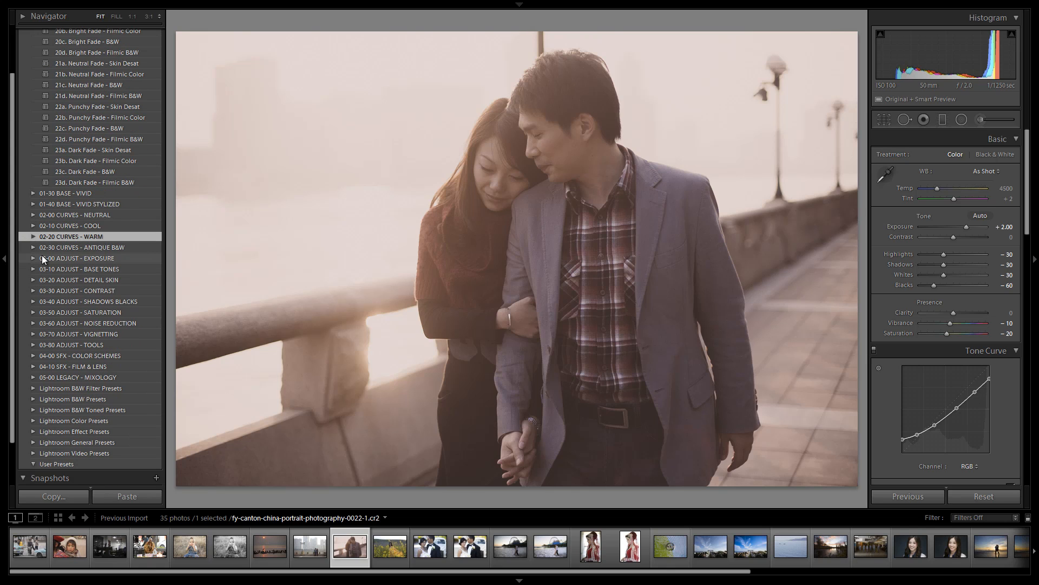
pyautogui.click(33, 291)
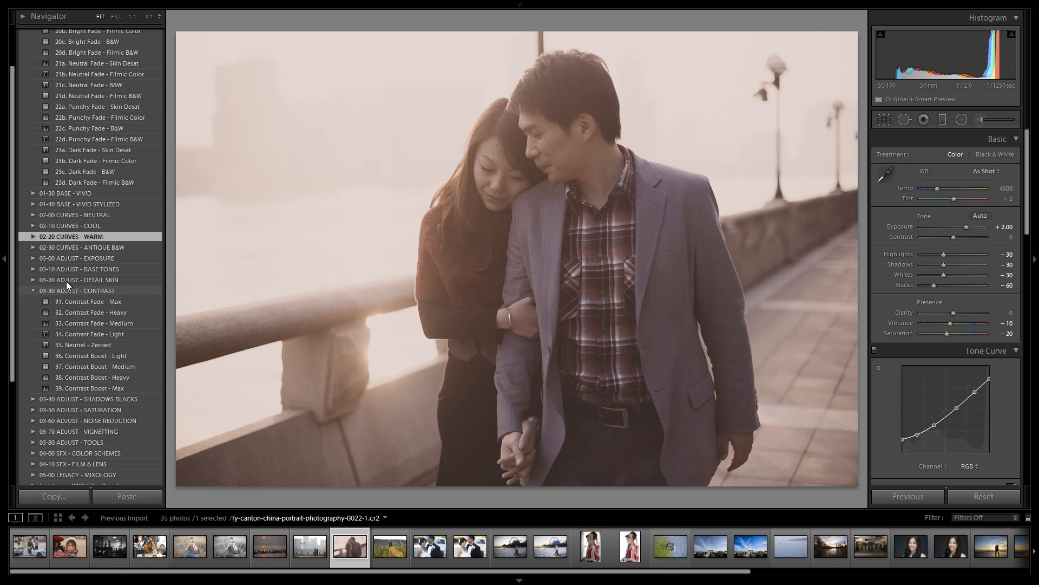
pyautogui.scroll(-3, 81, 280)
pyautogui.click(92, 308)
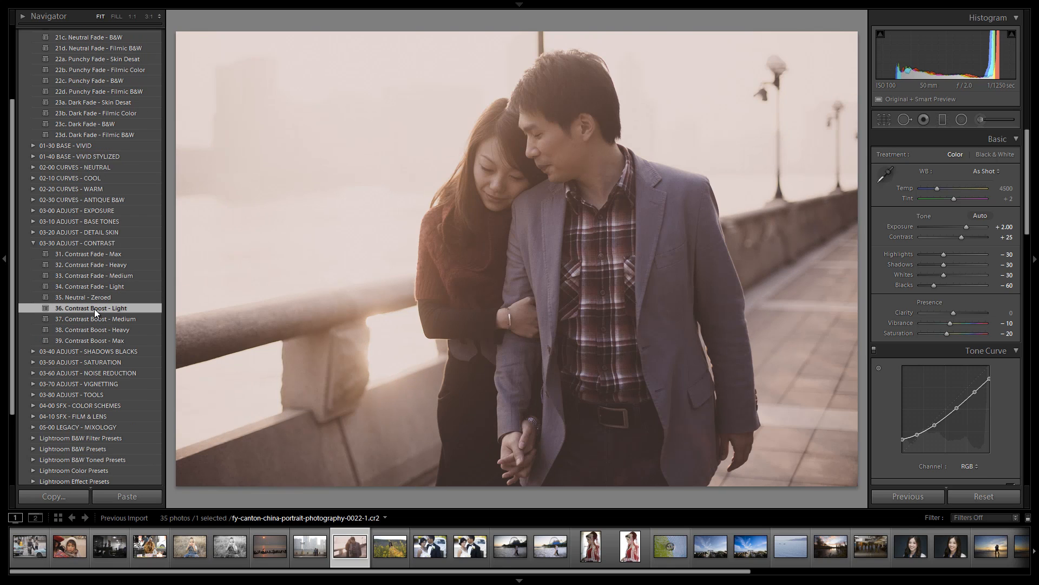
pyautogui.click(99, 317)
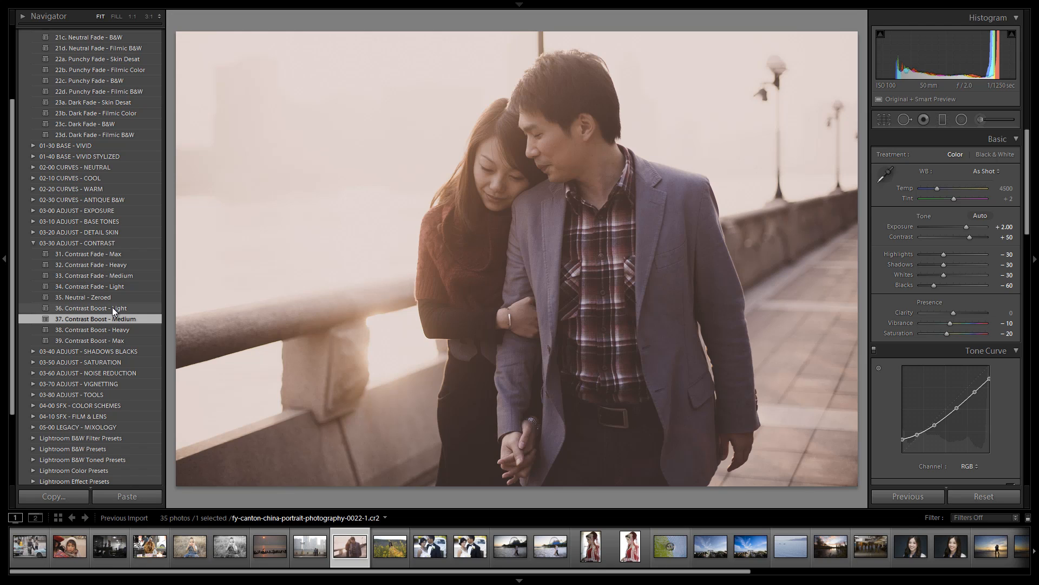
pyautogui.click(112, 307)
pyautogui.click(113, 294)
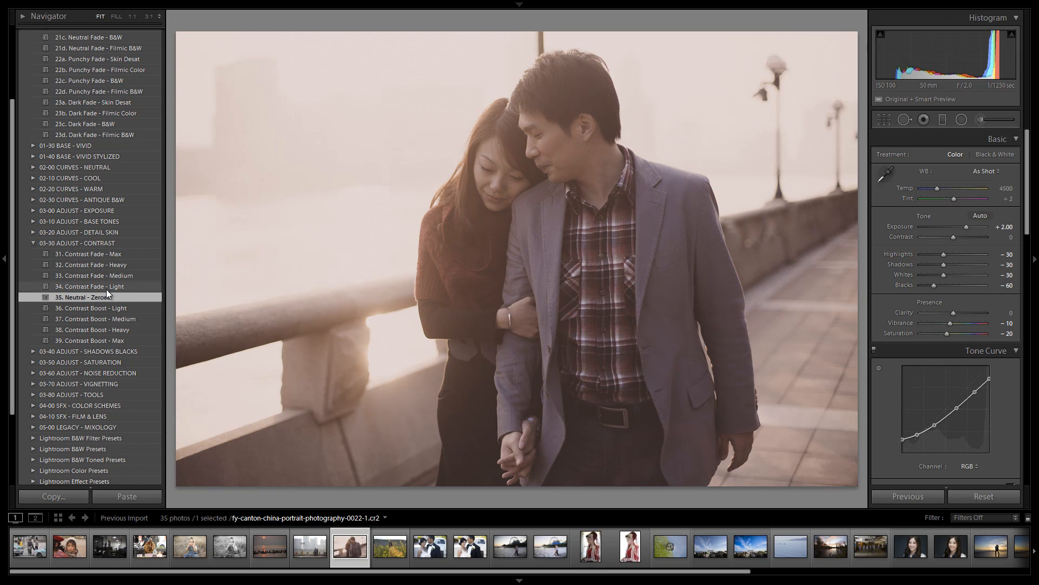
pyautogui.click(33, 243)
# - Compare the two Detail Soften presets in 03-20 ADJUST - DETAIL SKIN, keep 22. Detail Soften - Light (Portraits) and collapse the folder
pyautogui.click(33, 232)
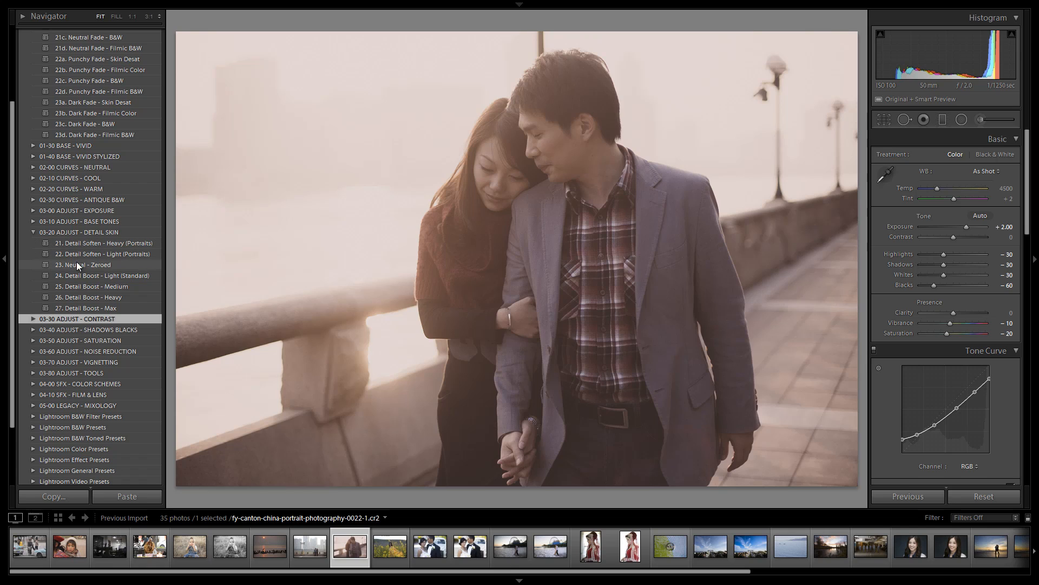
pyautogui.click(101, 253)
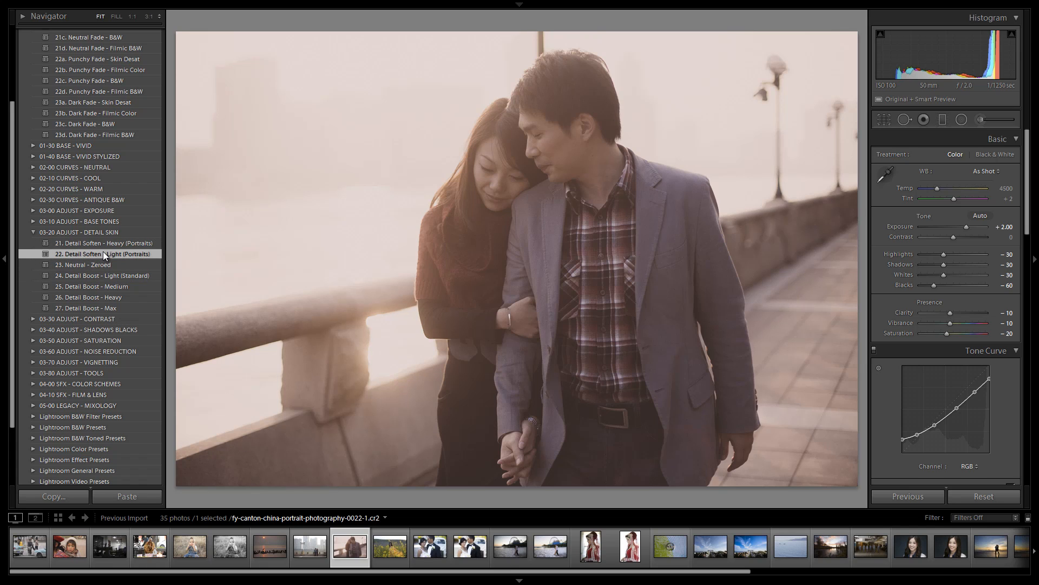
pyautogui.click(106, 245)
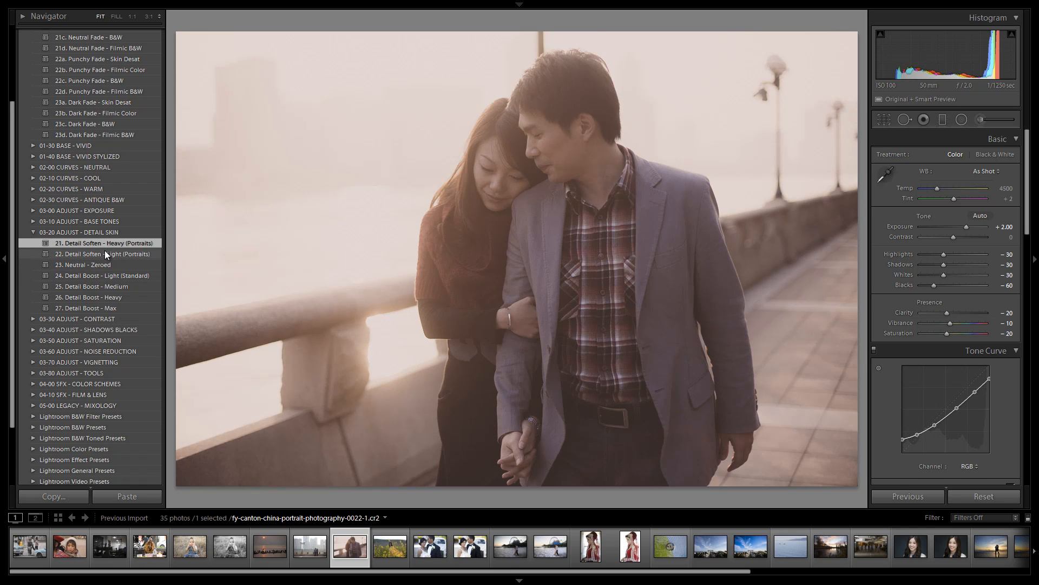
pyautogui.click(103, 253)
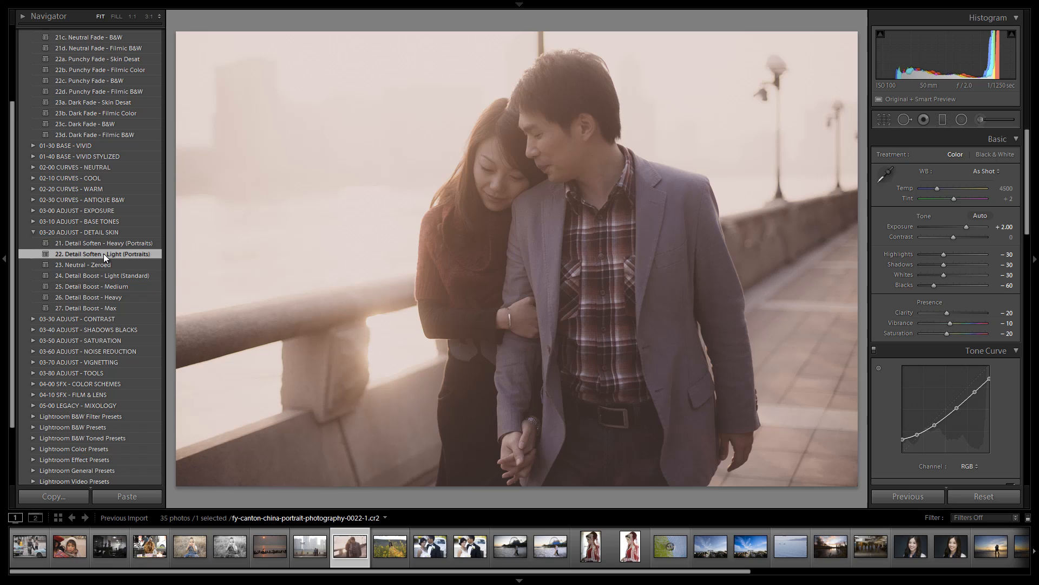
pyautogui.click(34, 232)
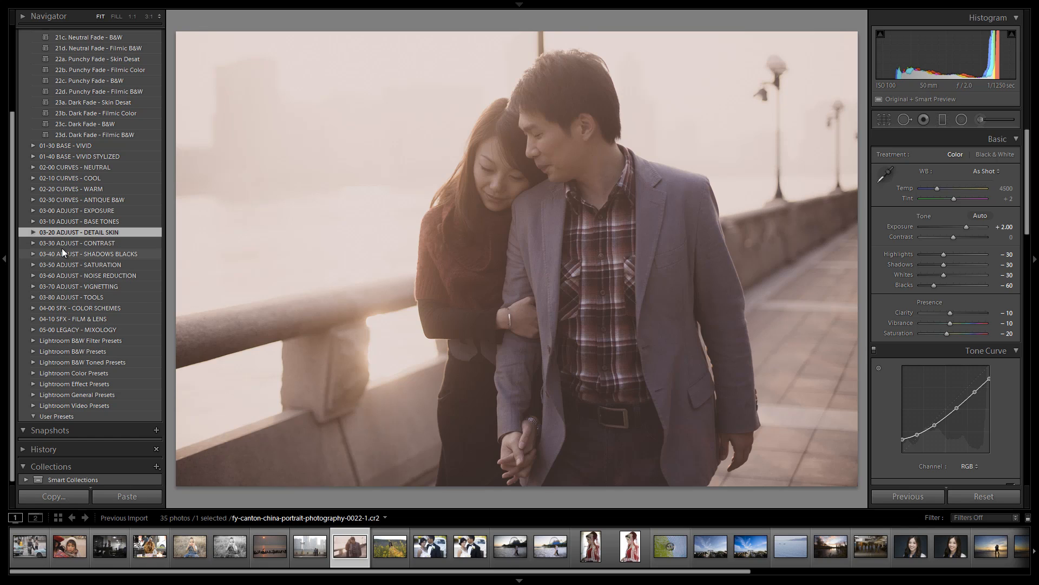
# - Expand 04-00 SFX - COLOR SCHEMES and apply the complementary 01a. Yellow/Violet scheme to the portrait
pyautogui.click(33, 307)
pyautogui.scroll(-3, 74, 269)
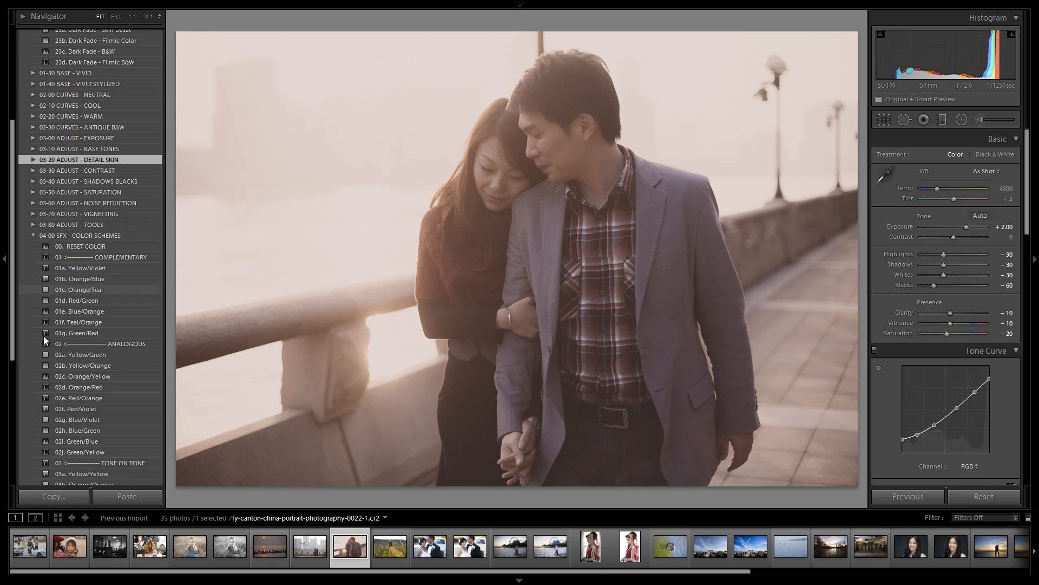
pyautogui.scroll(-3, 65, 325)
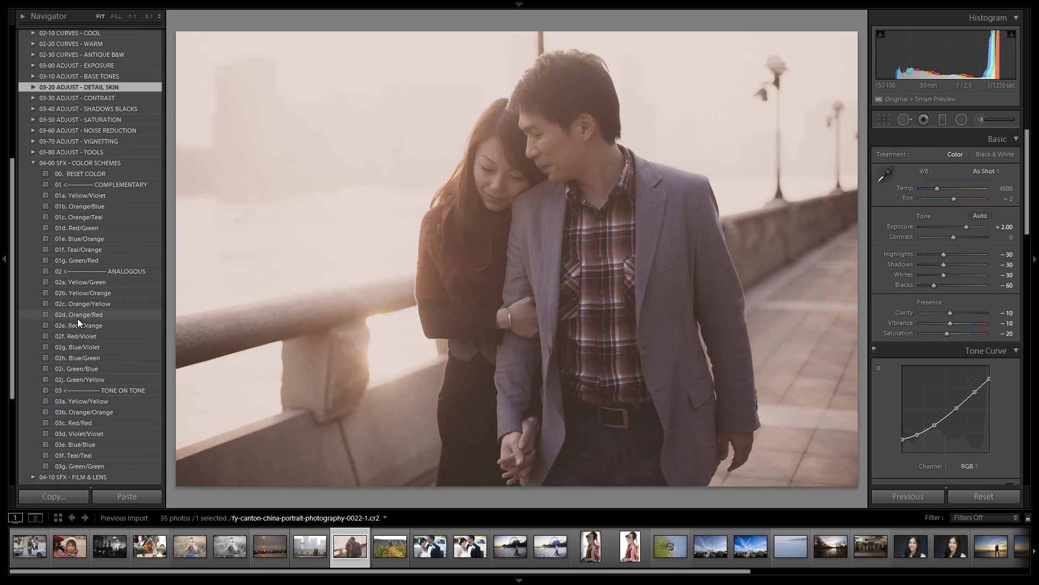
pyautogui.click(97, 197)
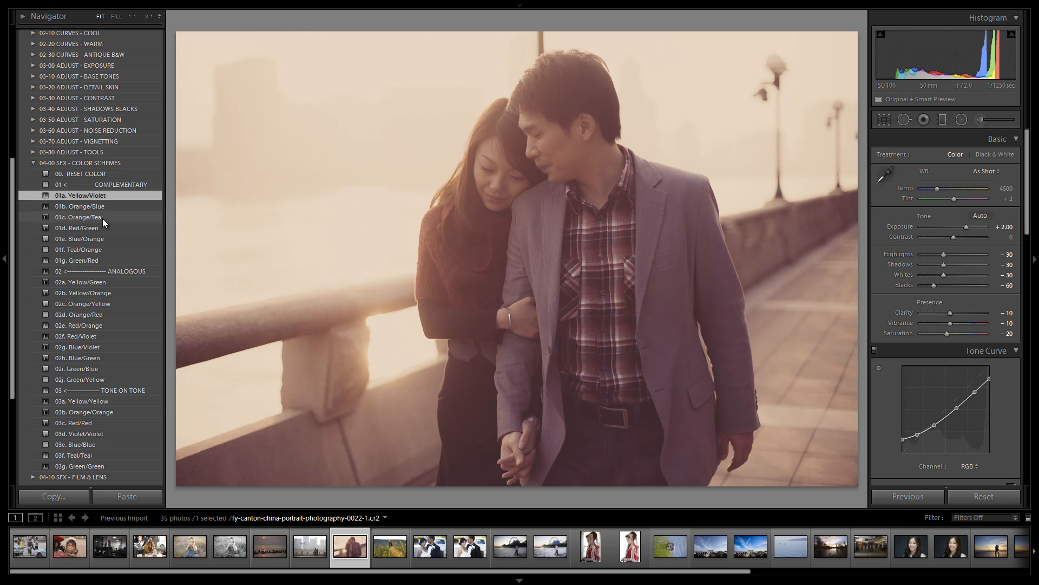
# - Try the remaining complementary color schemes on the portrait, from 01b. Orange/Blue through 01g. Green/Red
pyautogui.click(116, 211)
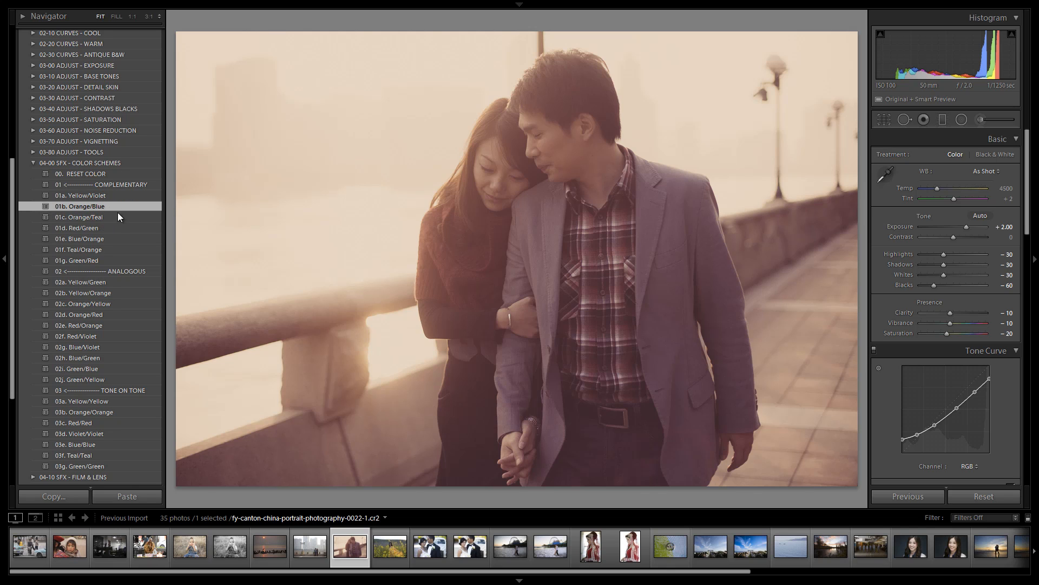
pyautogui.click(113, 216)
pyautogui.click(110, 230)
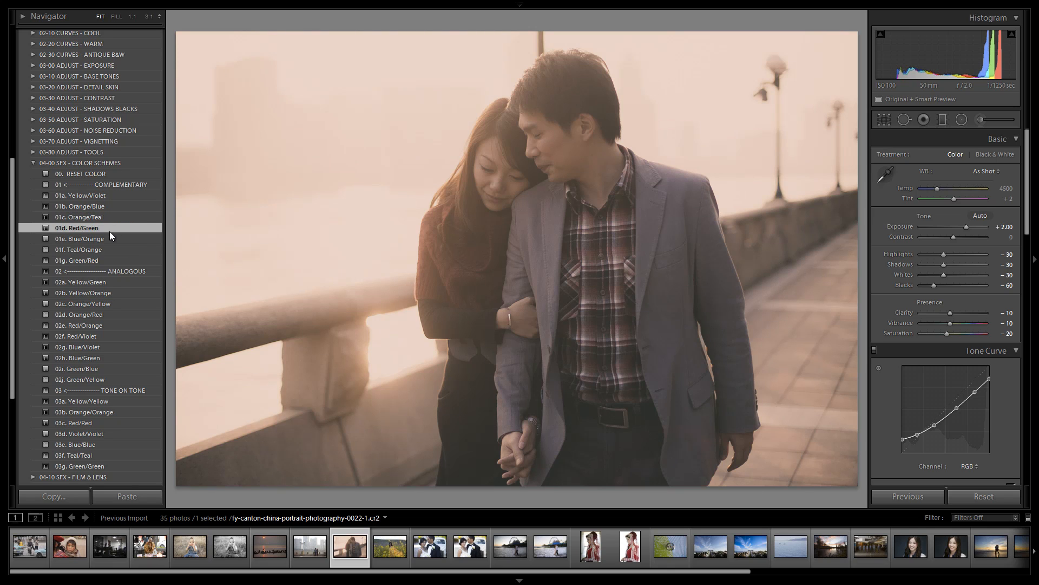
pyautogui.click(109, 239)
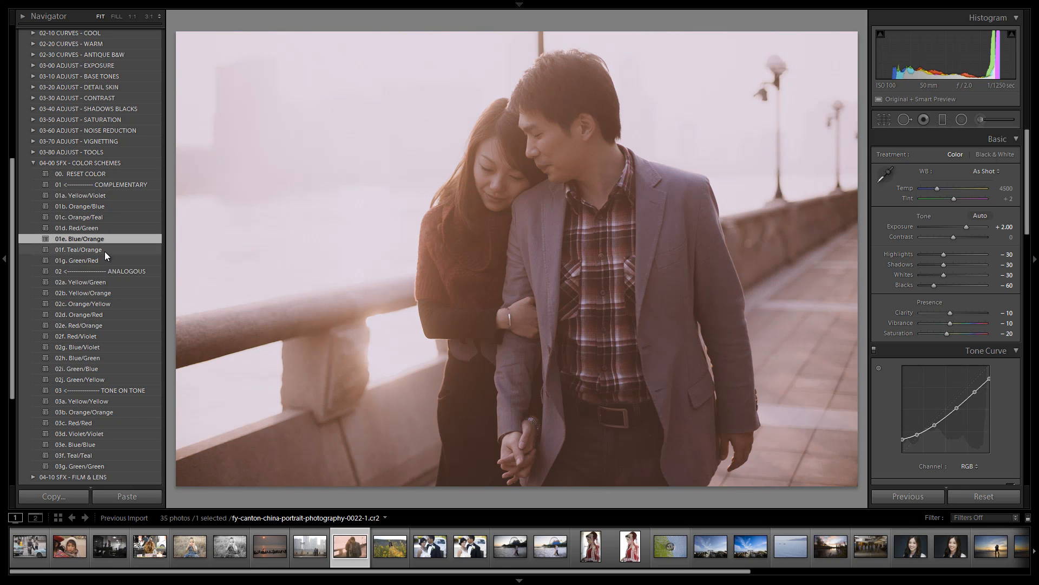
pyautogui.click(106, 251)
pyautogui.click(100, 262)
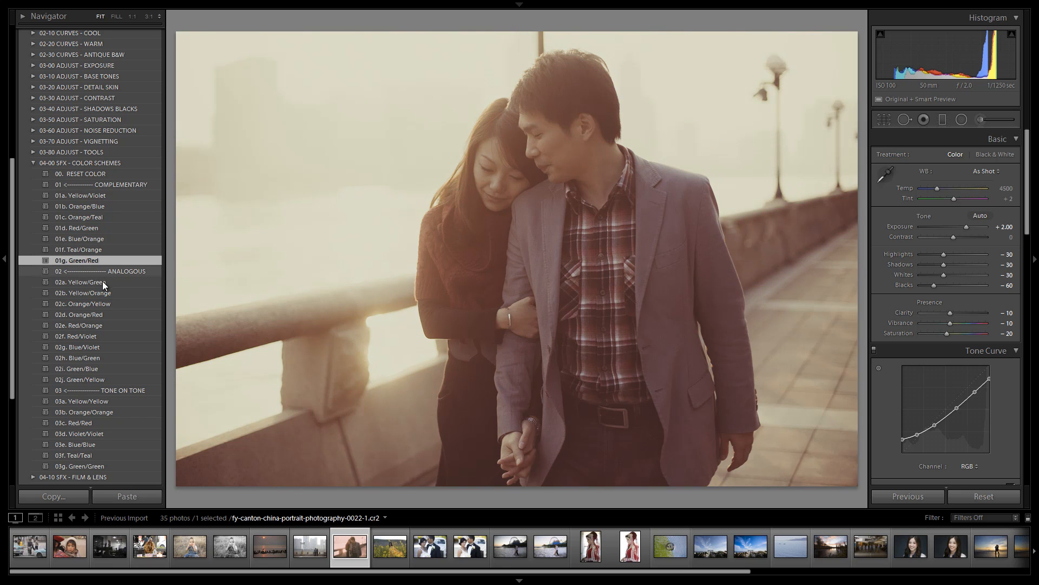
# - Try the analogous color schemes on the portrait one by one, from 02a. Yellow/Green through 02j. Green/Yellow
pyautogui.click(108, 282)
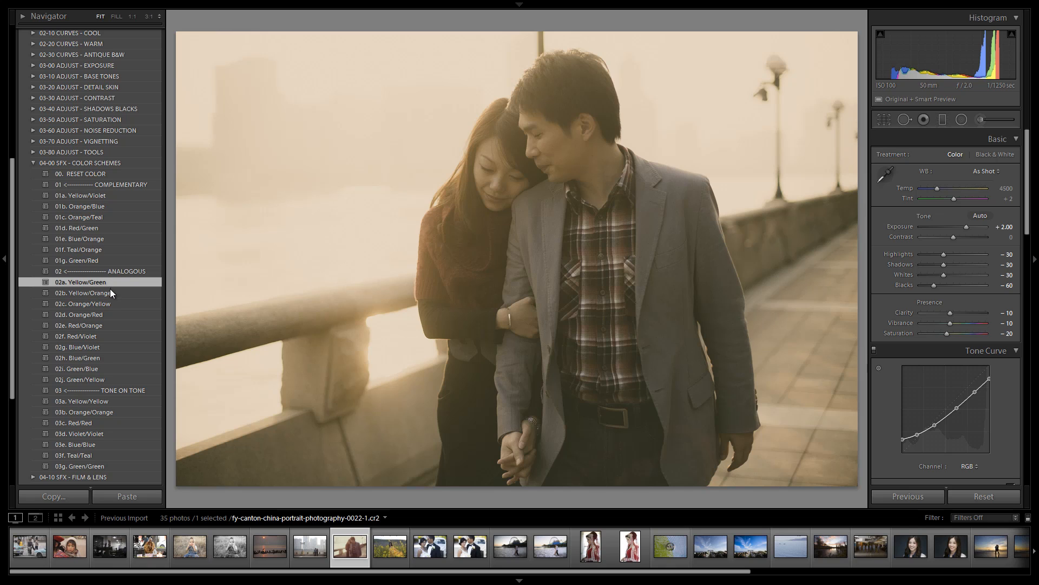
pyautogui.click(108, 292)
pyautogui.click(106, 301)
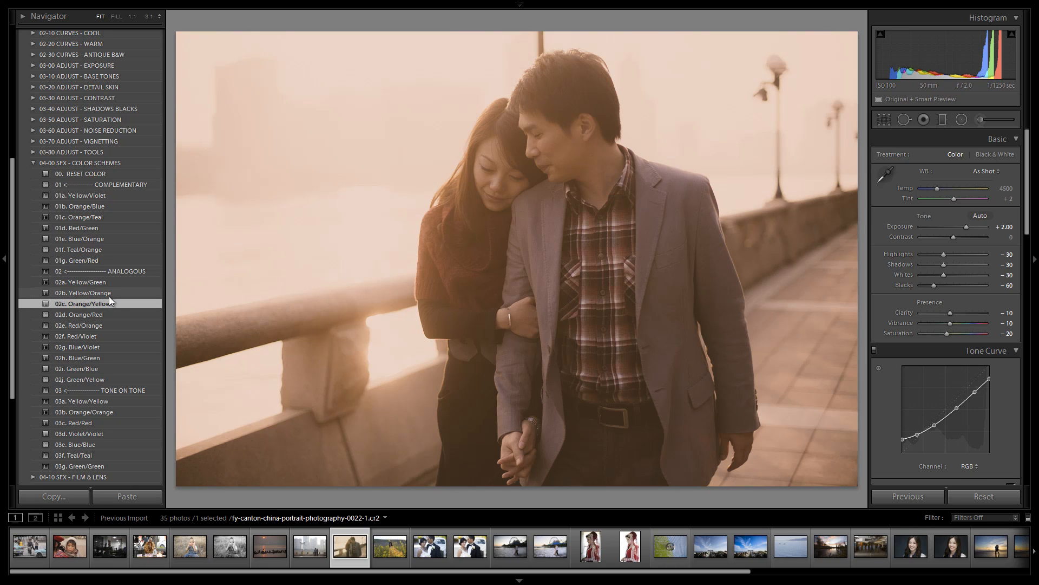
pyautogui.click(112, 318)
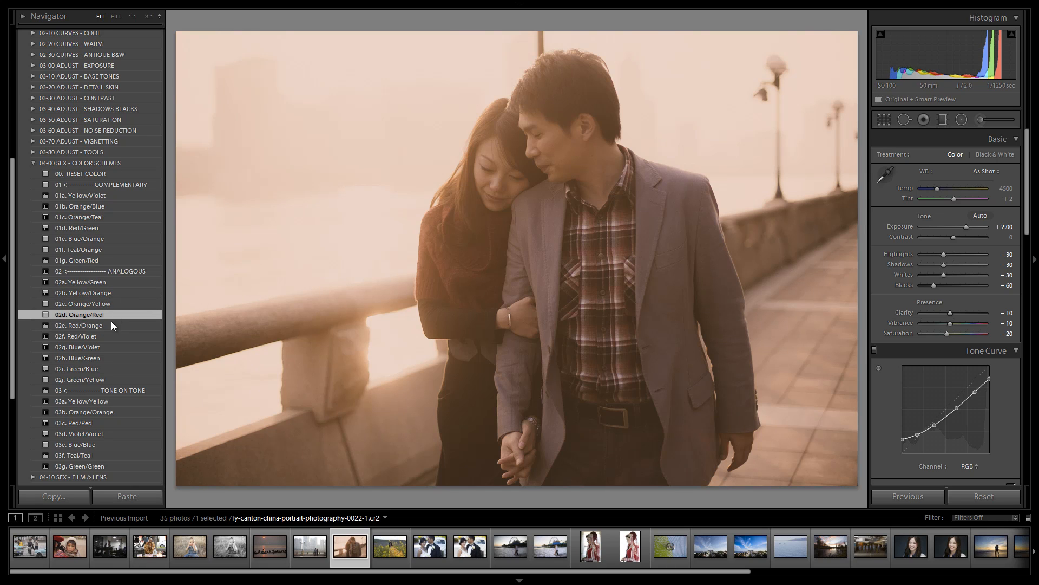
pyautogui.click(112, 323)
pyautogui.click(106, 334)
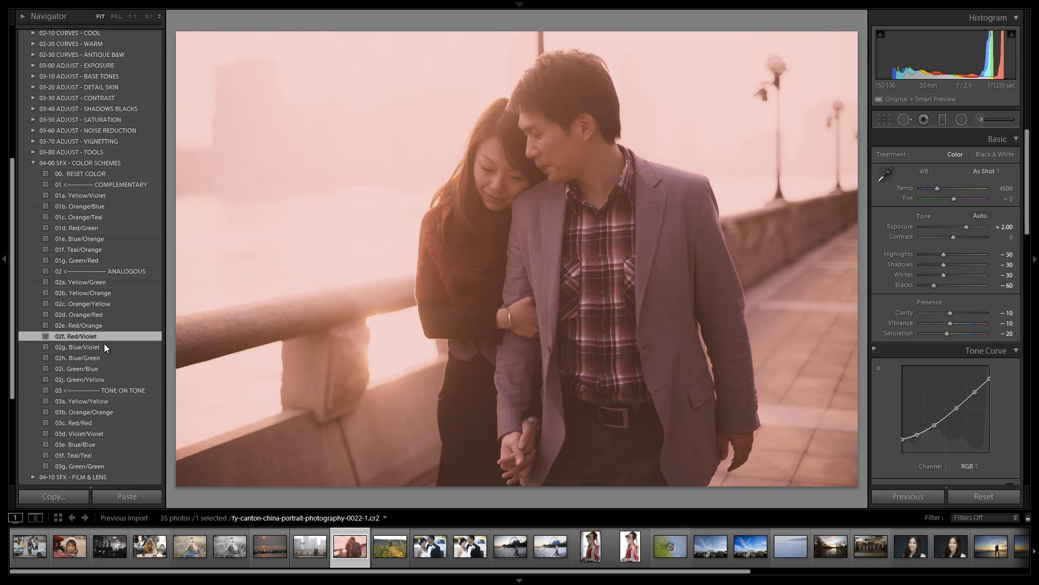
pyautogui.click(102, 349)
pyautogui.click(103, 357)
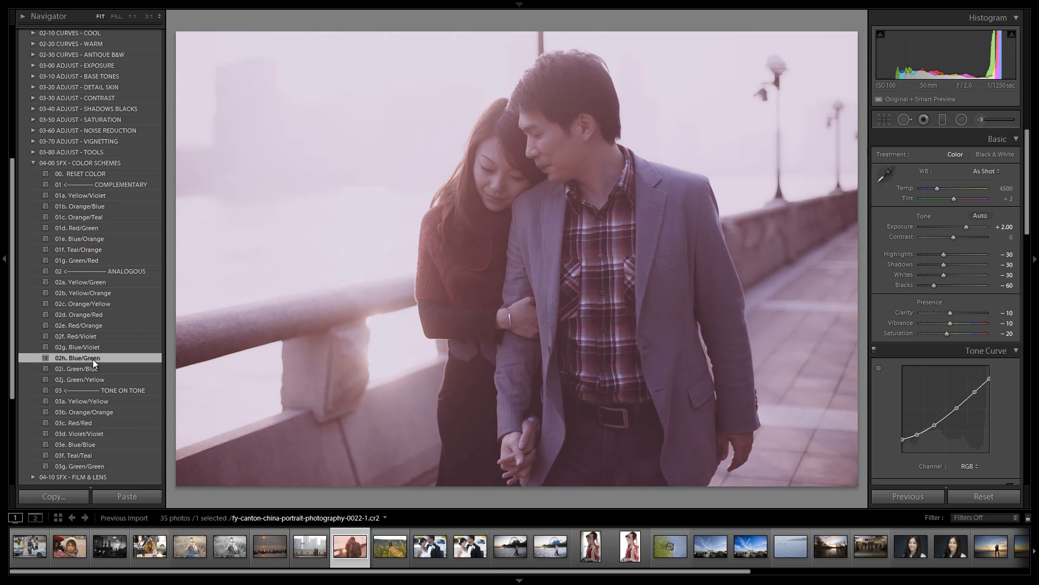
pyautogui.click(92, 367)
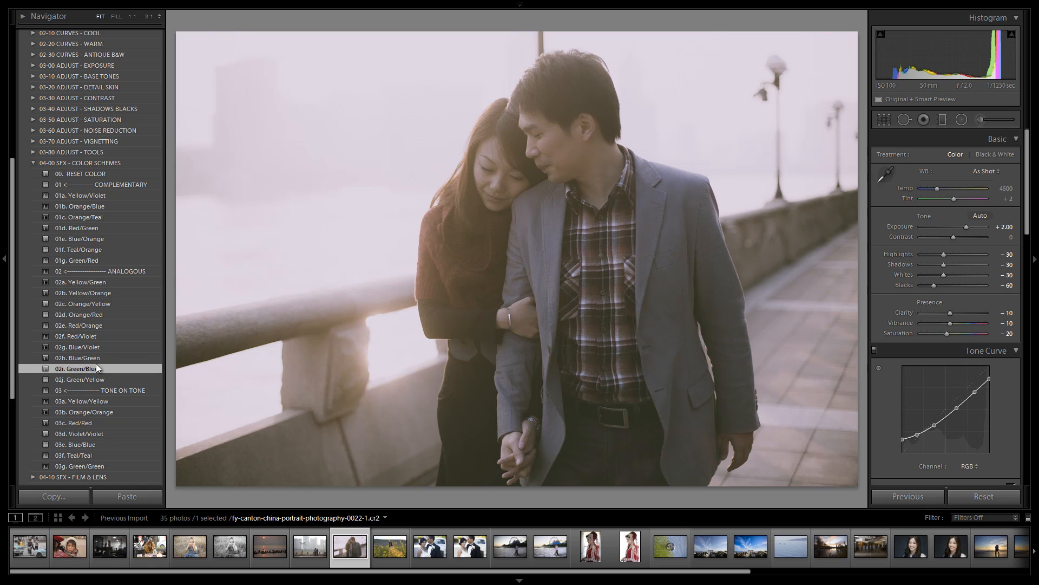
pyautogui.click(96, 378)
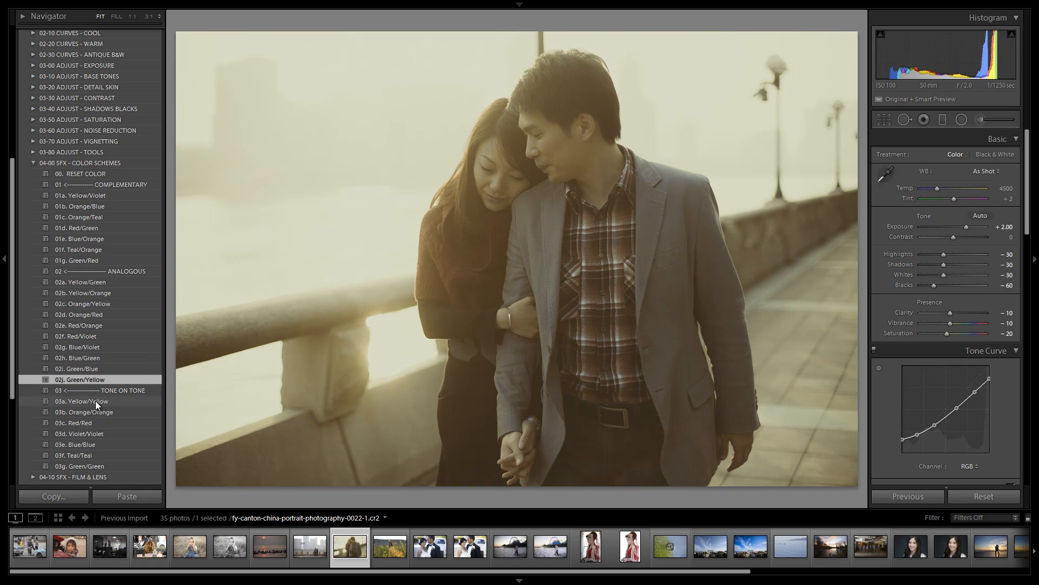
# - Try the tone on tone color schemes on the portrait, from 03a. Yellow/Yellow through 03g. Green/Green
pyautogui.click(96, 402)
pyautogui.click(99, 412)
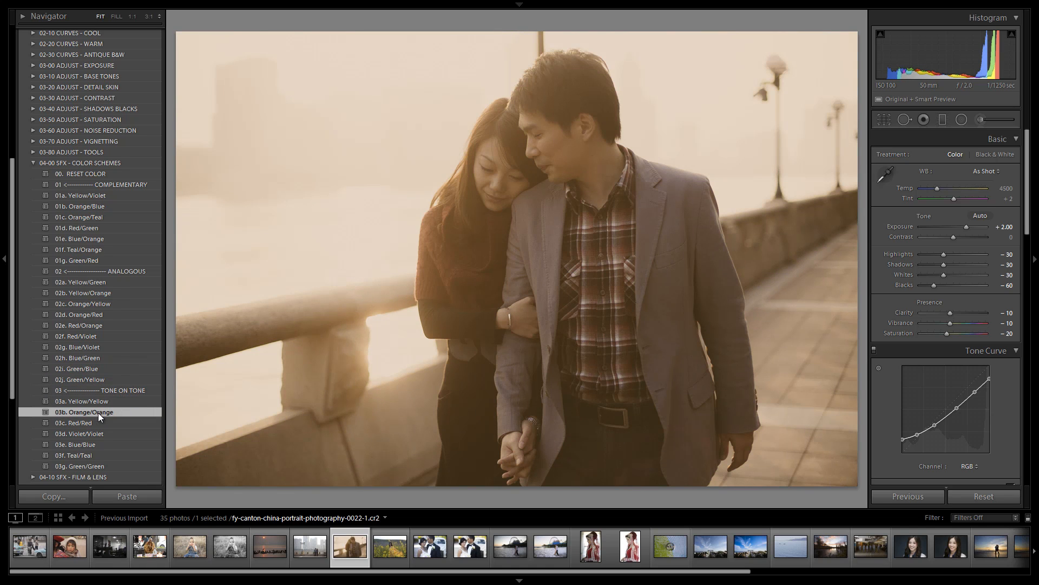
pyautogui.click(96, 422)
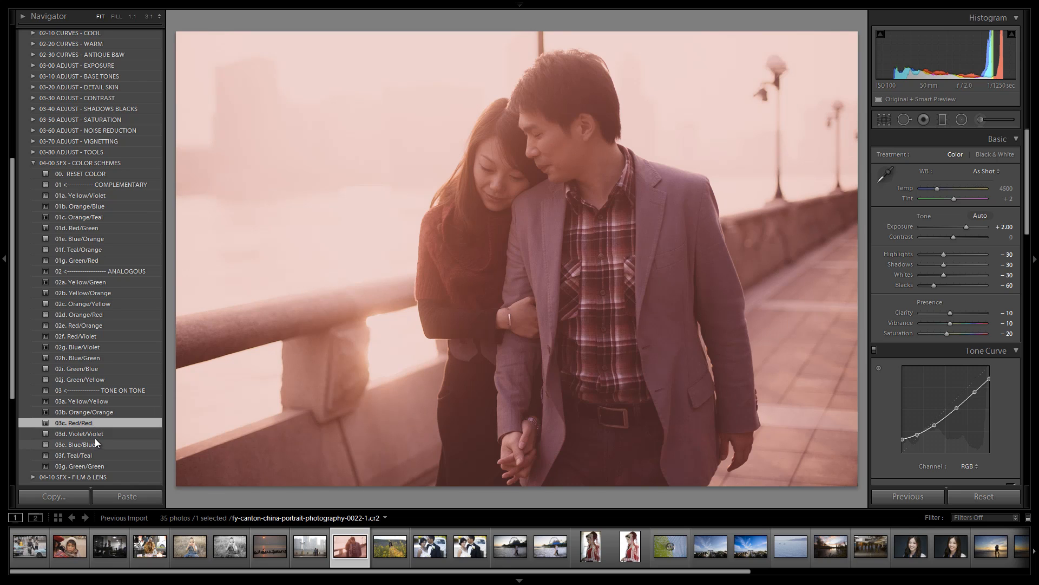
pyautogui.click(100, 433)
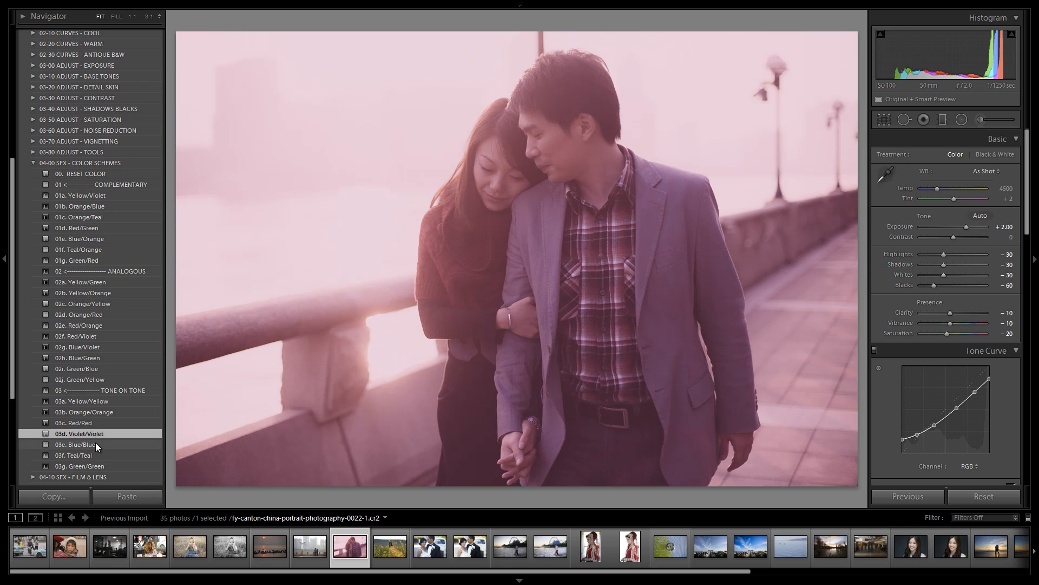
pyautogui.click(95, 445)
pyautogui.click(96, 454)
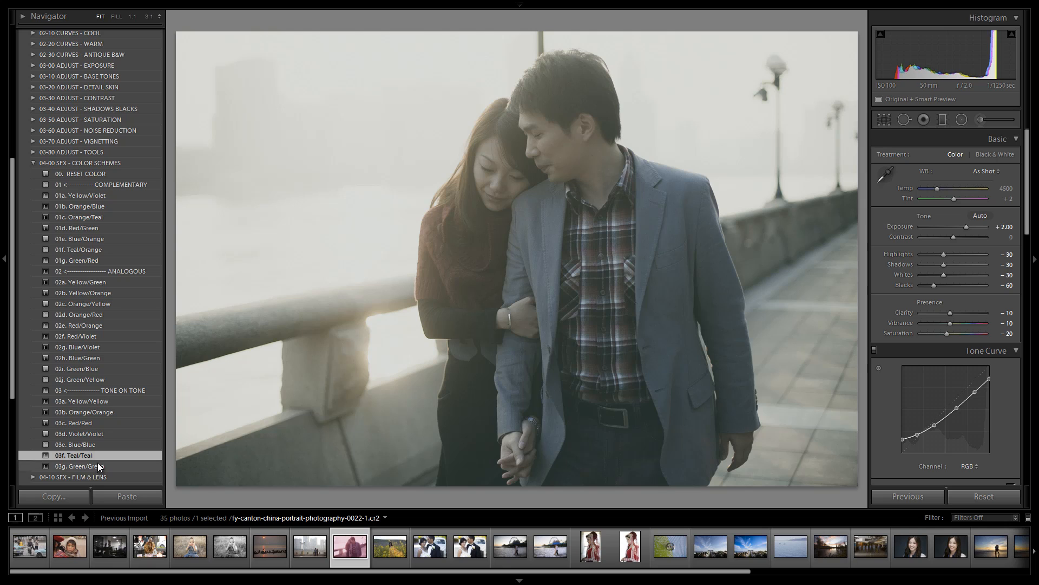
pyautogui.click(97, 462)
# - Apply the 01a. Yellow/Violet scheme, set Tint to -30 and Temp to 3583, and collapse the color schemes folder
pyautogui.click(103, 193)
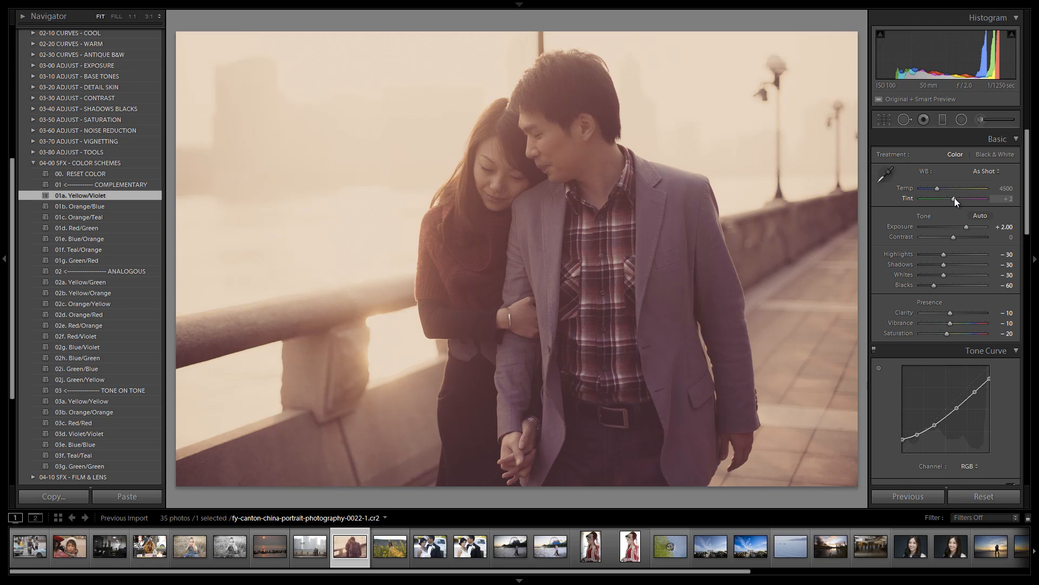
pyautogui.moveTo(954, 198); pyautogui.dragTo(952, 198)
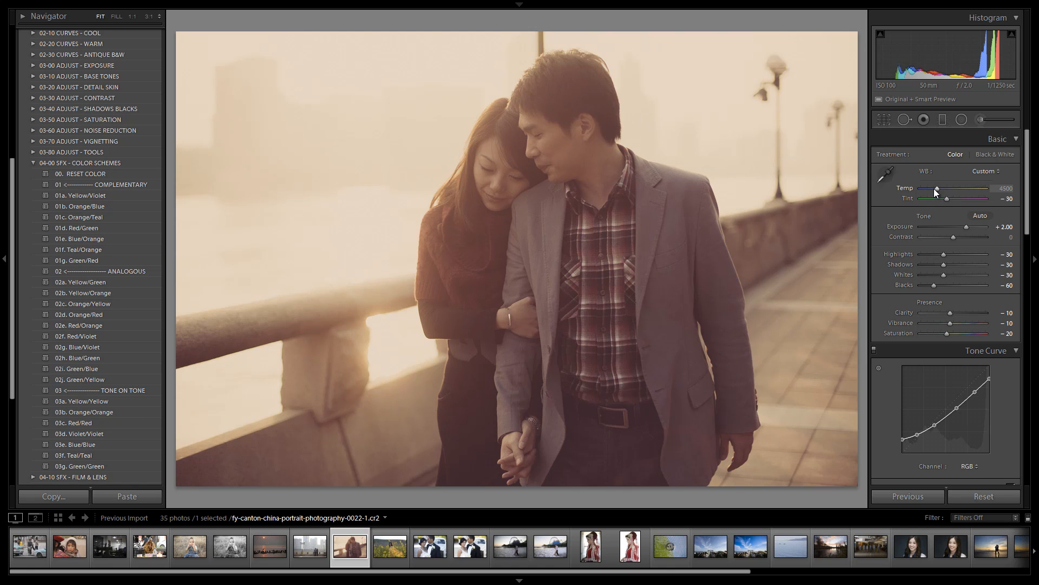
pyautogui.moveTo(937, 188); pyautogui.dragTo(930, 188)
pyautogui.click(33, 163)
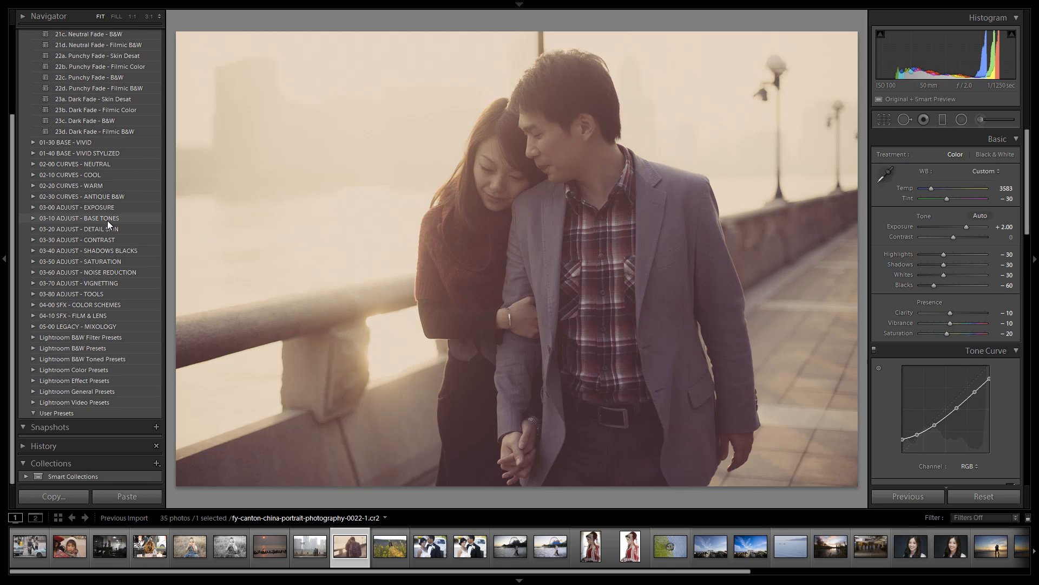
# - Review the preset folders behind the look: 02-20 CURVES - WARM, 03-20 ADJUST - DETAIL SKIN and 04-00 SFX - COLOR SCHEMES
pyautogui.scroll(5, 108, 220)
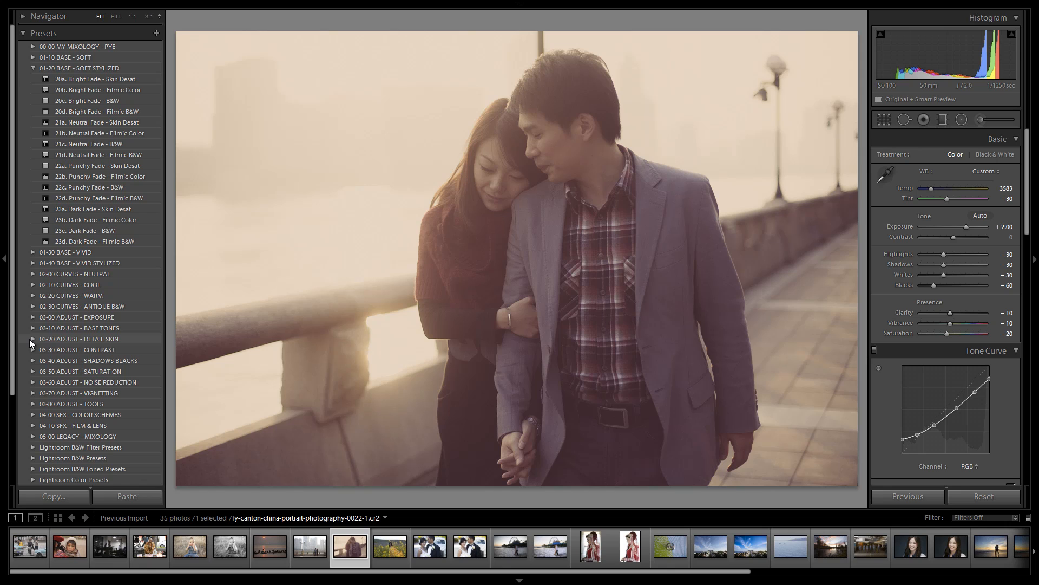
pyautogui.click(34, 295)
pyautogui.scroll(-3, 63, 327)
pyautogui.scroll(-6, 63, 327)
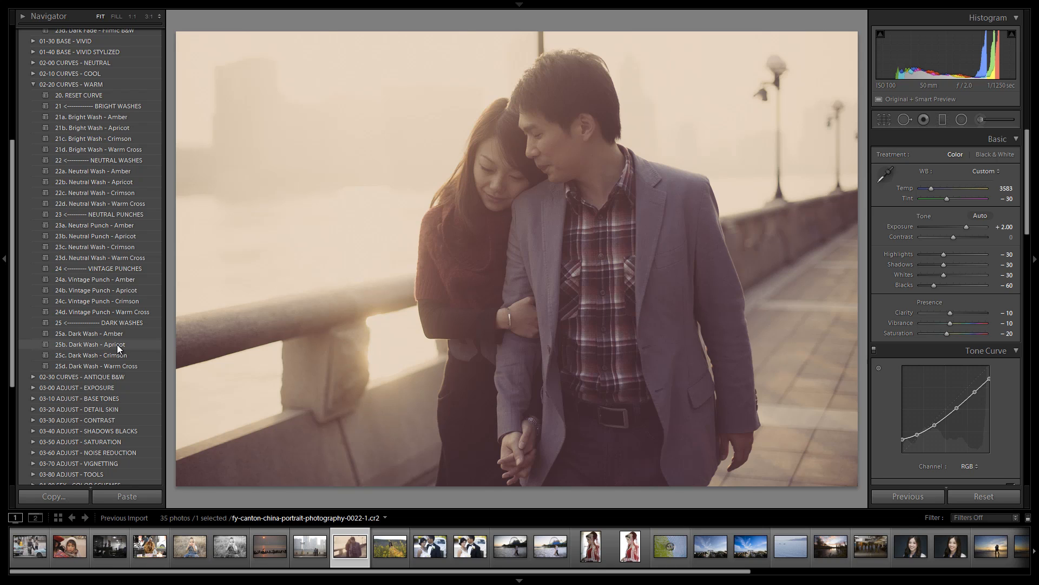
pyautogui.scroll(-3, 113, 351)
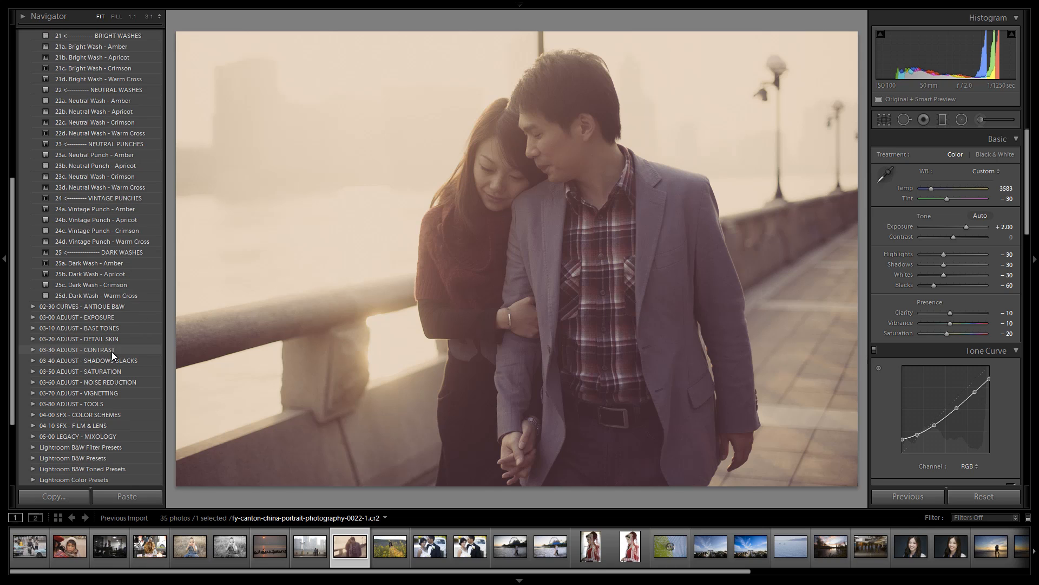
pyautogui.click(32, 339)
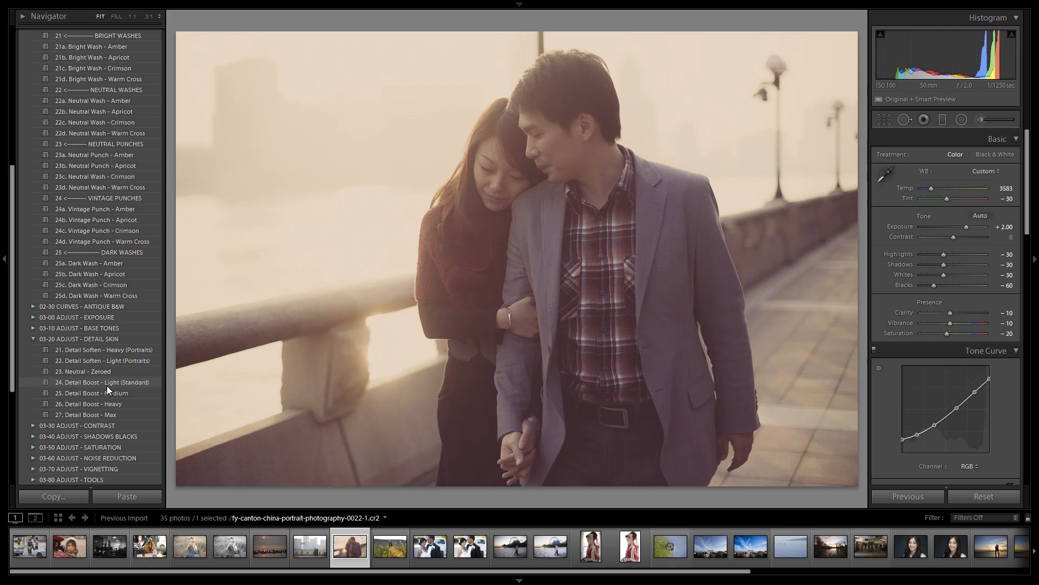
pyautogui.click(37, 337)
pyautogui.scroll(-3, 38, 344)
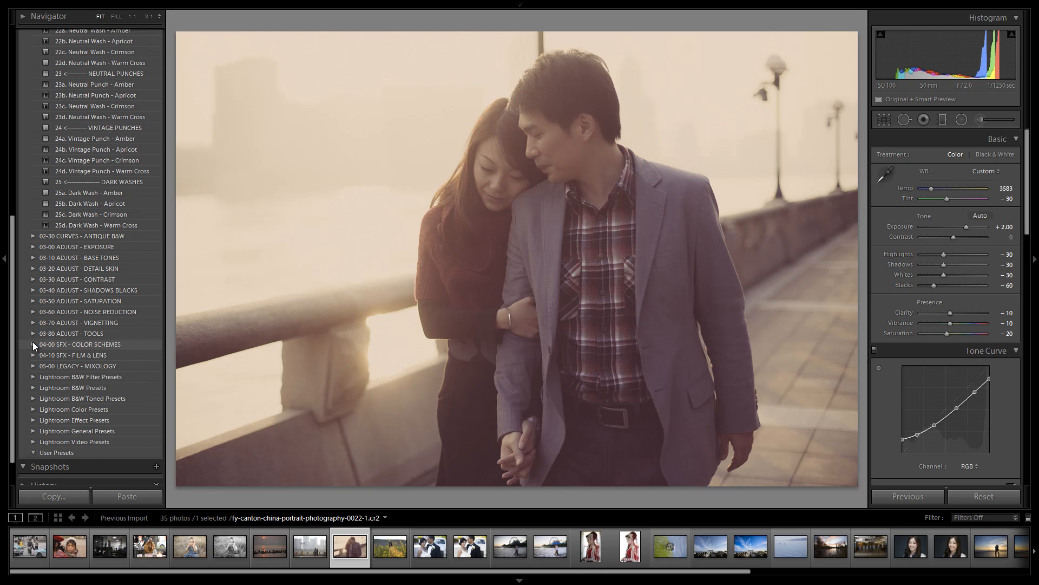
pyautogui.click(33, 345)
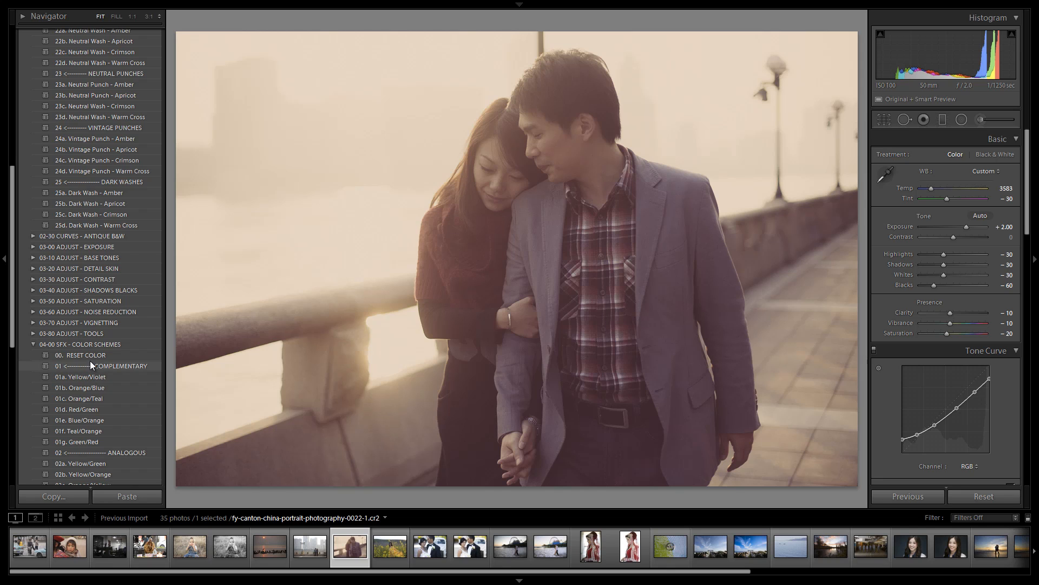
pyautogui.scroll(10, 103, 330)
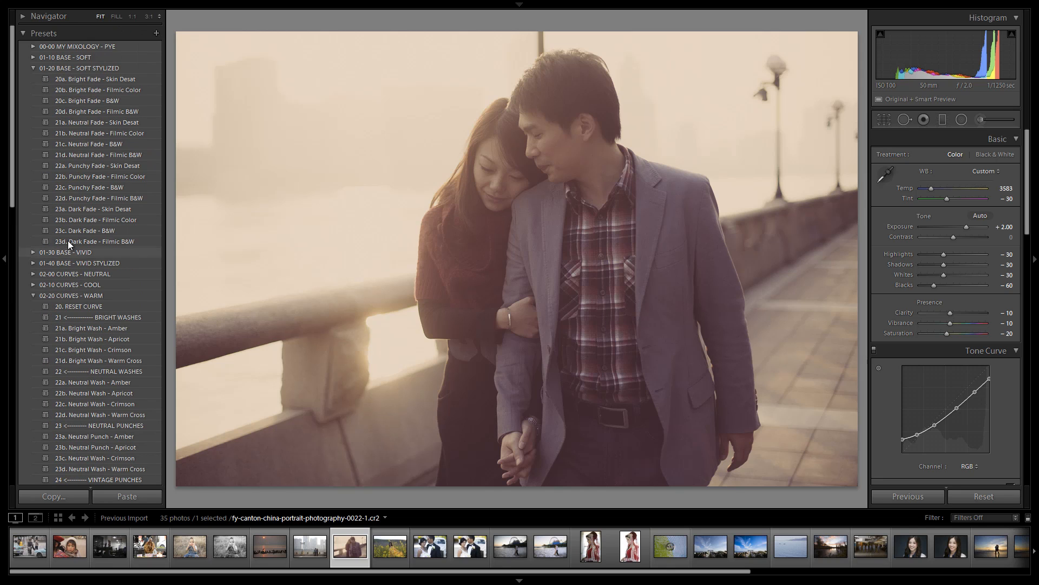
# - Collapse the 02-20 CURVES - WARM, 01-20 BASE - SOFT STYLIZED and 04-00 SFX - COLOR SCHEMES folders
pyautogui.click(34, 294)
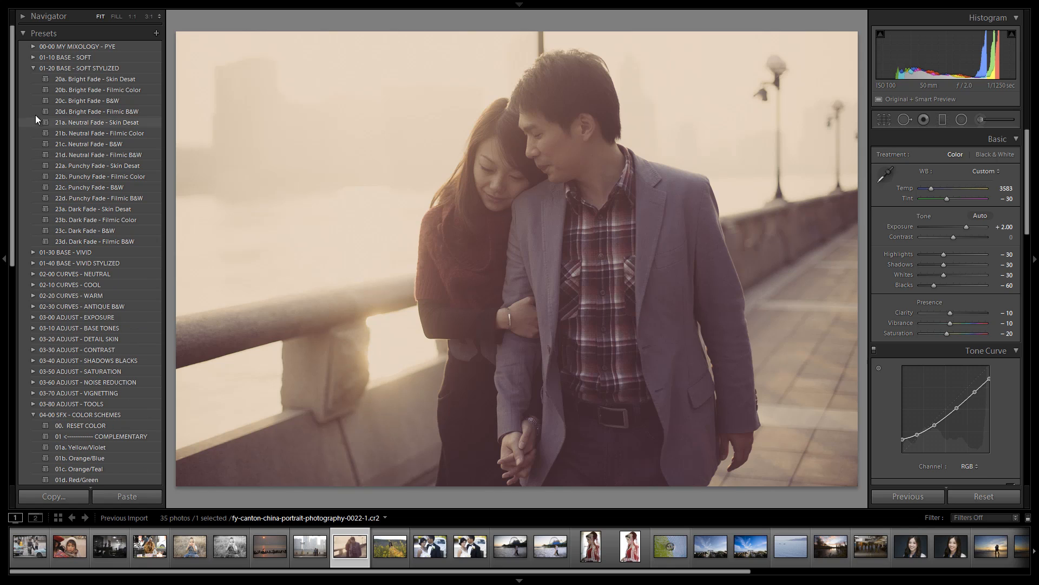
pyautogui.click(32, 68)
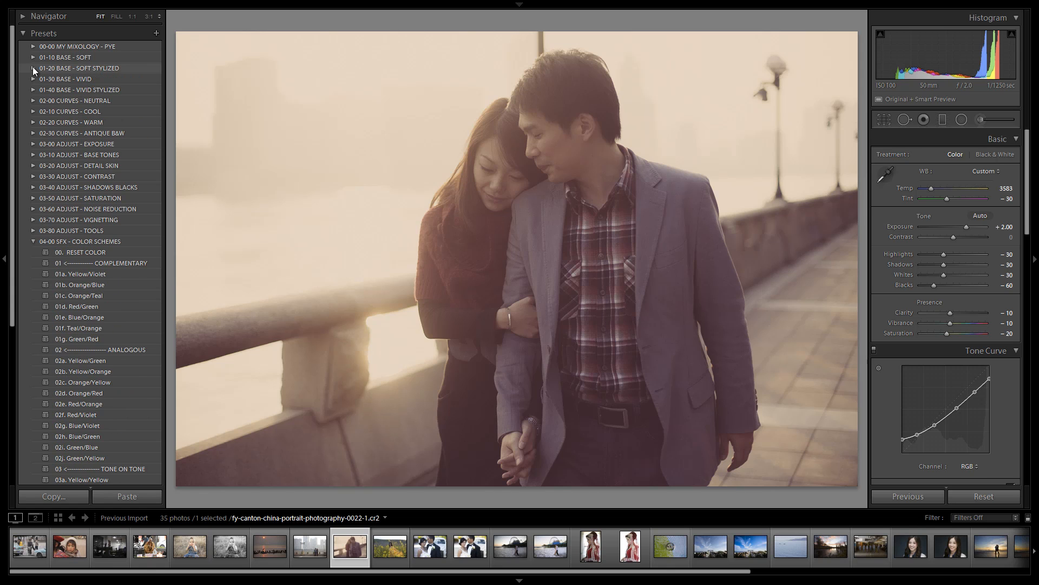
pyautogui.click(33, 242)
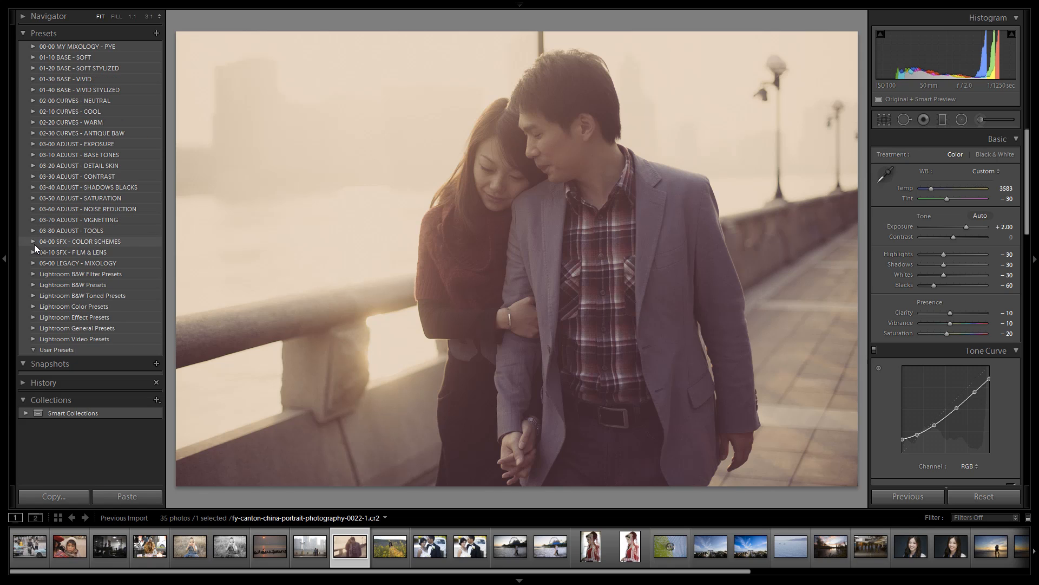
# - Expand the 00-00 MY MIXOLOGY folder and start a new develop preset stored in that folder
pyautogui.click(33, 46)
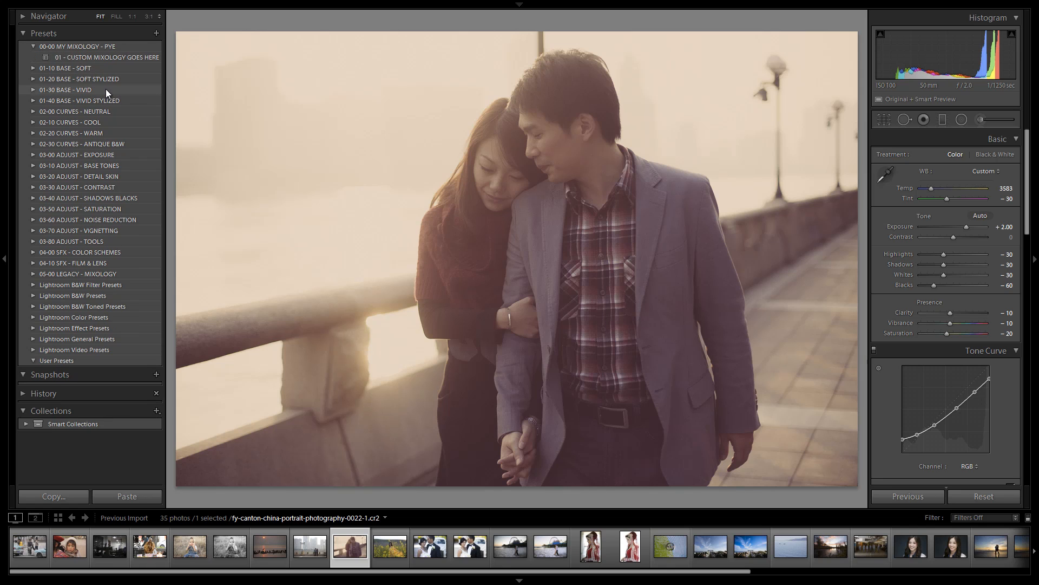
pyautogui.click(157, 33)
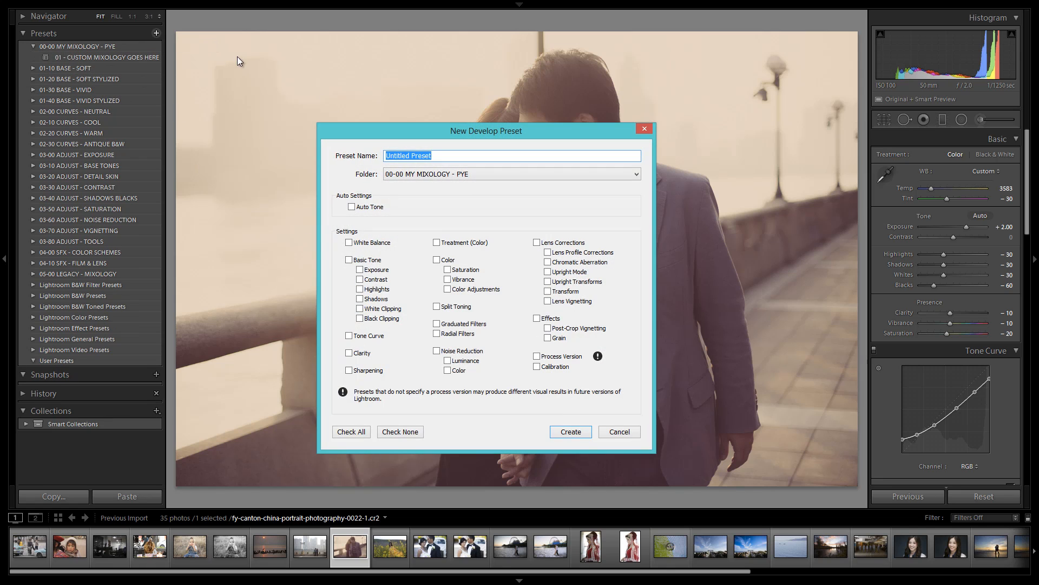
pyautogui.click(413, 171)
pyautogui.click(423, 204)
# - Include all settings in the new preset except White Balance, Exposure, Calibration and every lens correction other than Lens Vignetting
pyautogui.click(346, 431)
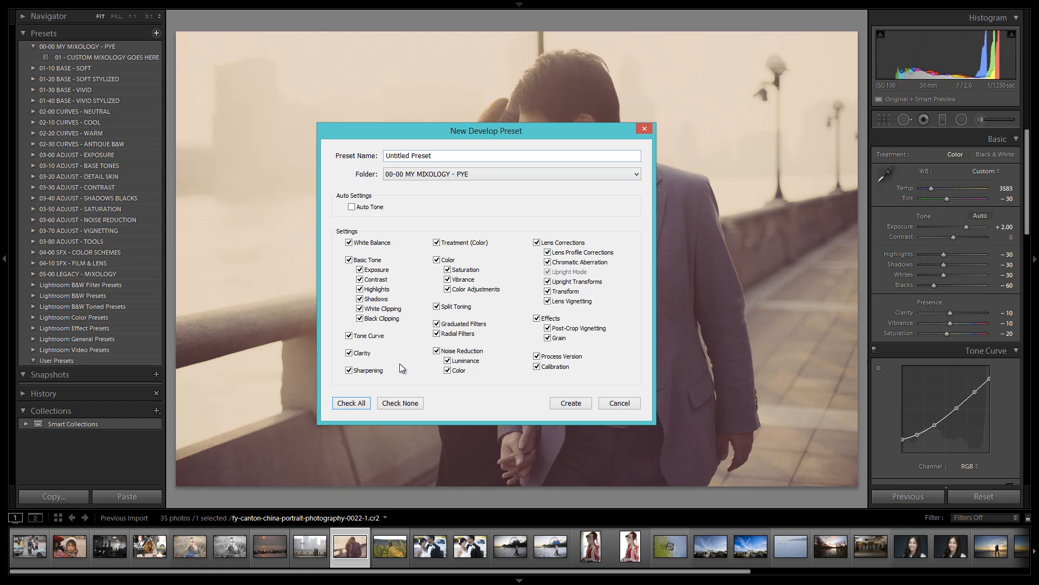
pyautogui.click(365, 242)
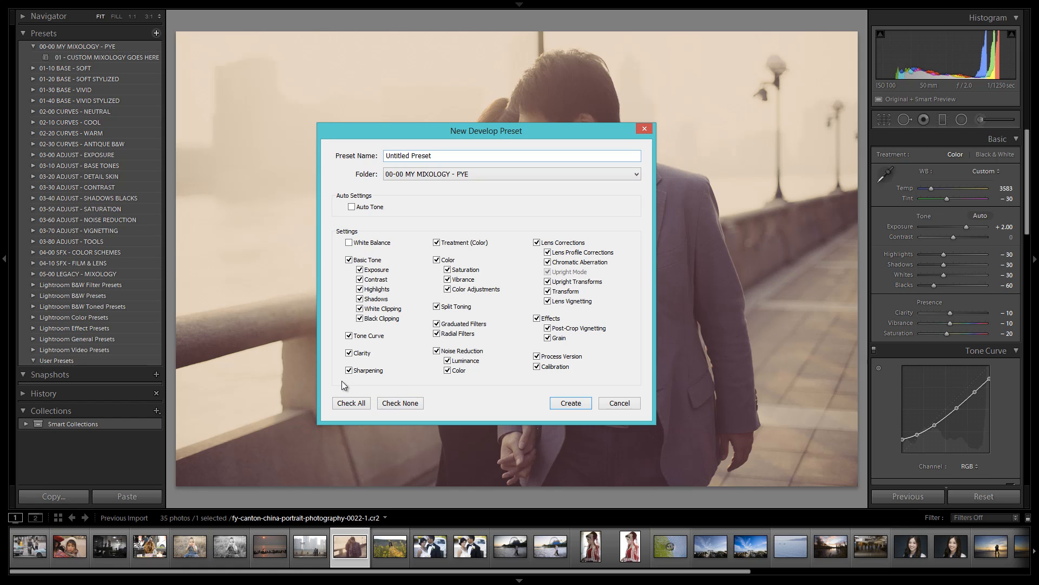
pyautogui.click(376, 270)
pyautogui.click(537, 242)
pyautogui.click(547, 301)
# - Name the preset "01 Dark Yellow-Violet Fade" and create it
pyautogui.tripleClick(449, 157)
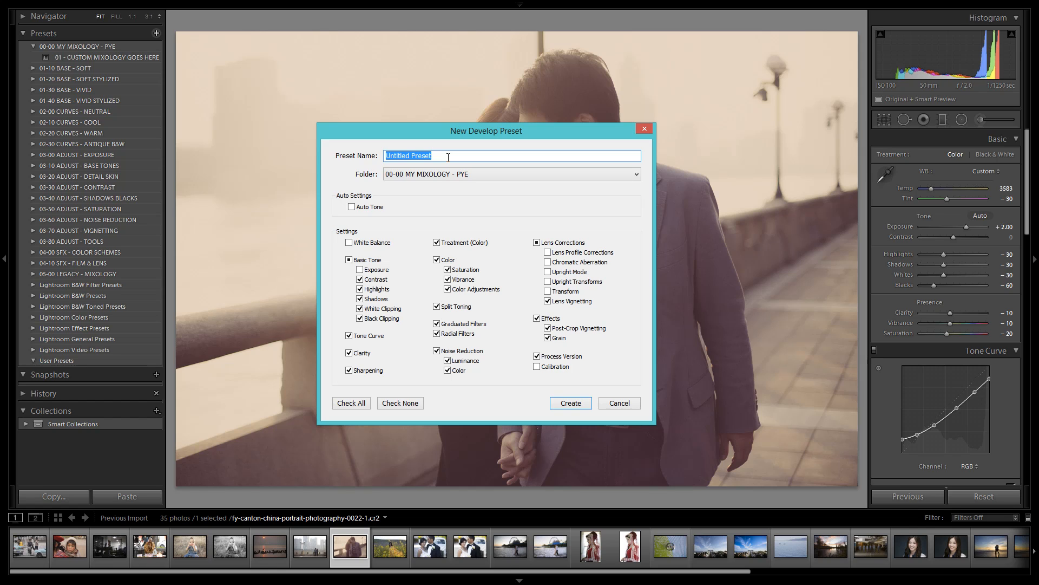
pyautogui.write('Dark Yellow ')
pyautogui.write('Viole')
pyautogui.press('BackSpace')
pyautogui.press('BackSpace')
pyautogui.press('BackSpace')
pyautogui.press('BackSpace')
pyautogui.press('BackSpace')
pyautogui.press('BackSpace')
pyautogui.write('-Violet Fade')
pyautogui.press('Home')
pyautogui.write('01')
pyautogui.click(571, 403)
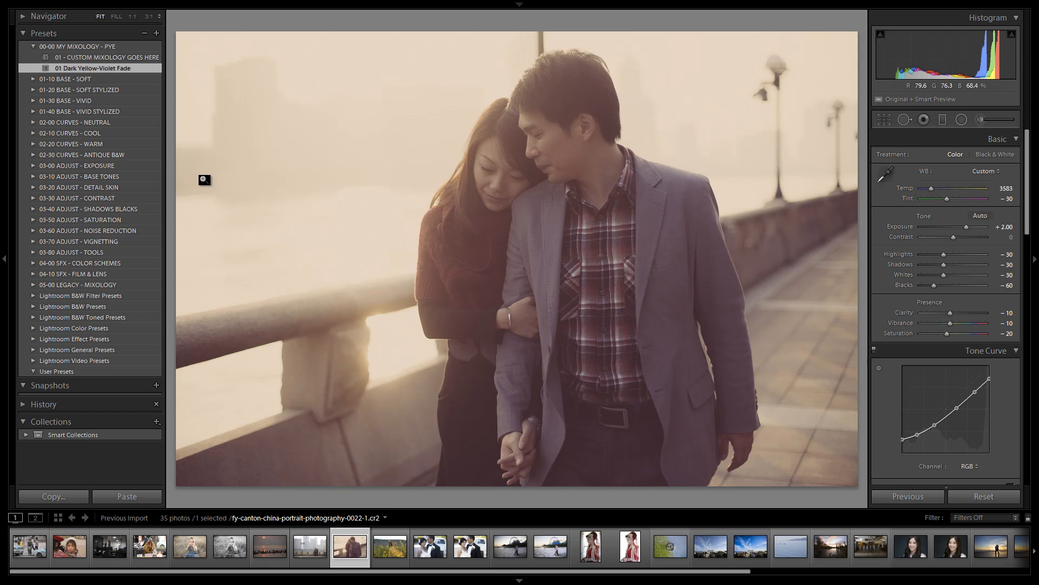
# - Raise the portrait's Exposure to +2.30
pyautogui.click(968, 229)
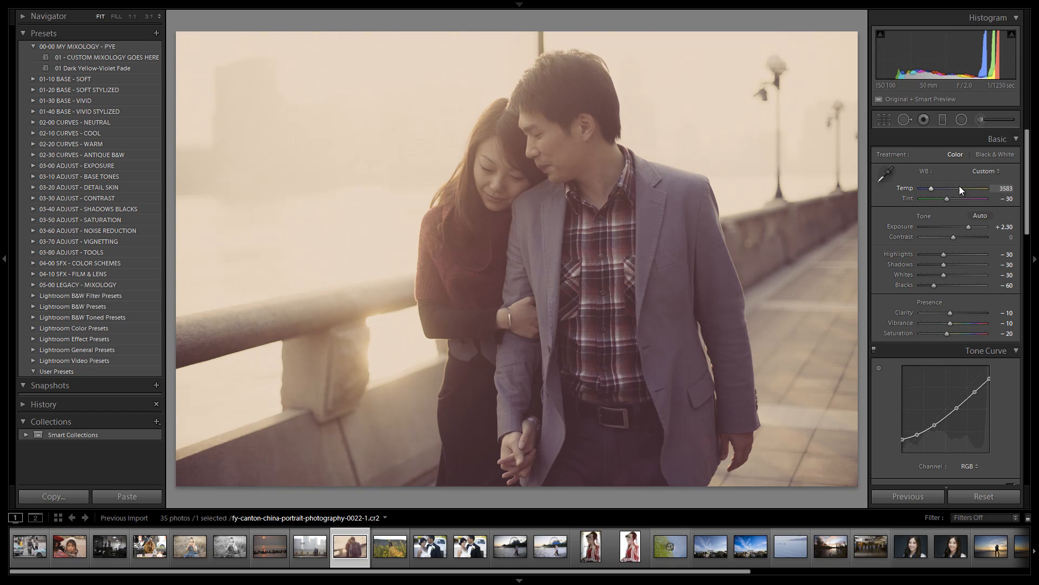
# - Raise the portrait's white balance Temp to 3783 and reset Vibrance and Saturation to 0
pyautogui.hotkey('shift', 'Up')
pyautogui.scroll(-3, 966, 320)
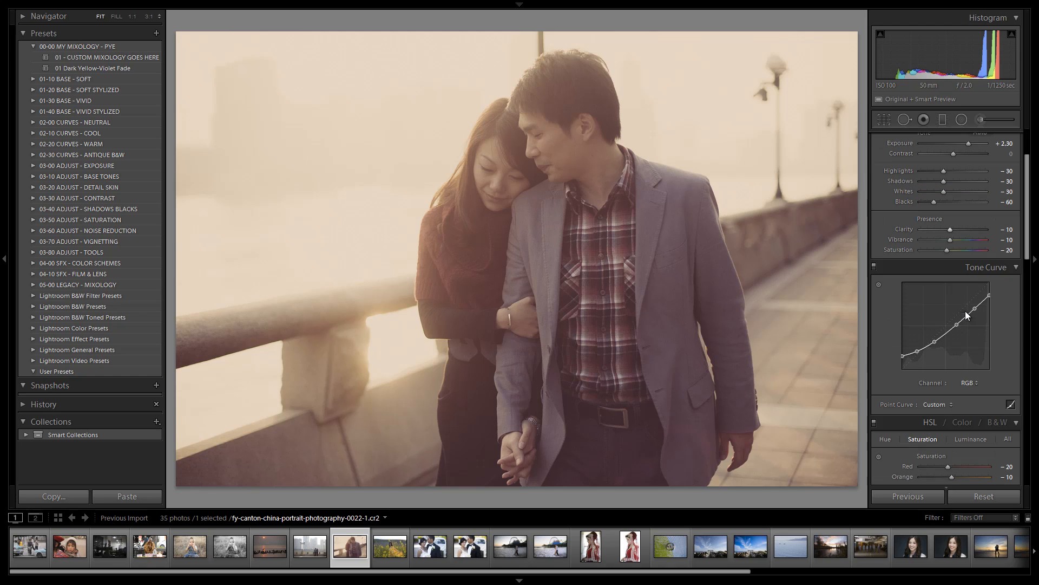
pyautogui.doubleClick(951, 241)
pyautogui.doubleClick(947, 249)
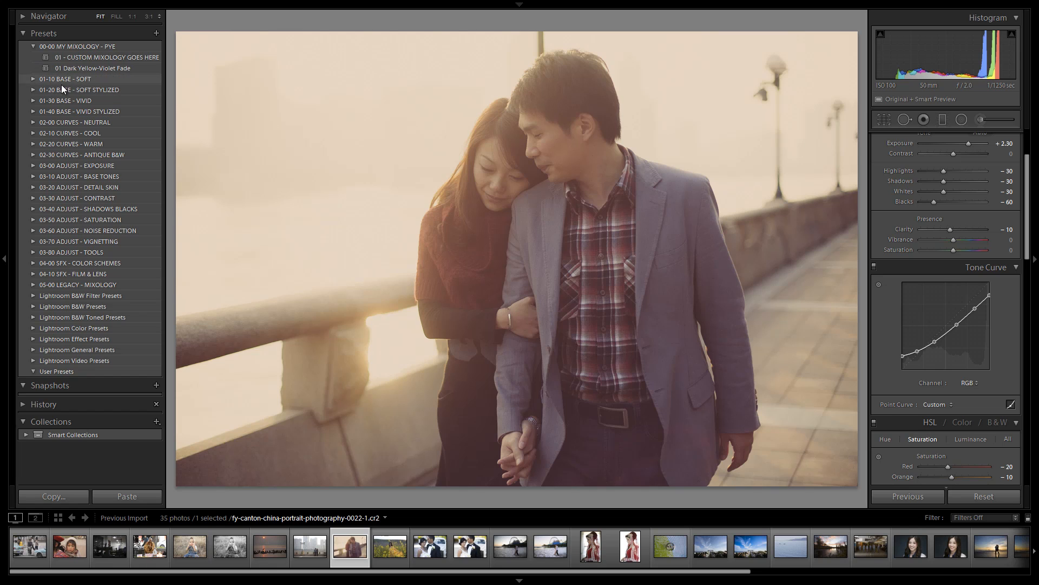
# - Apply the "52a. Skin Desat - Light" preset from the 03-50 ADJUST - SATURATION folder and collapse the folder
pyautogui.click(33, 122)
pyautogui.click(34, 121)
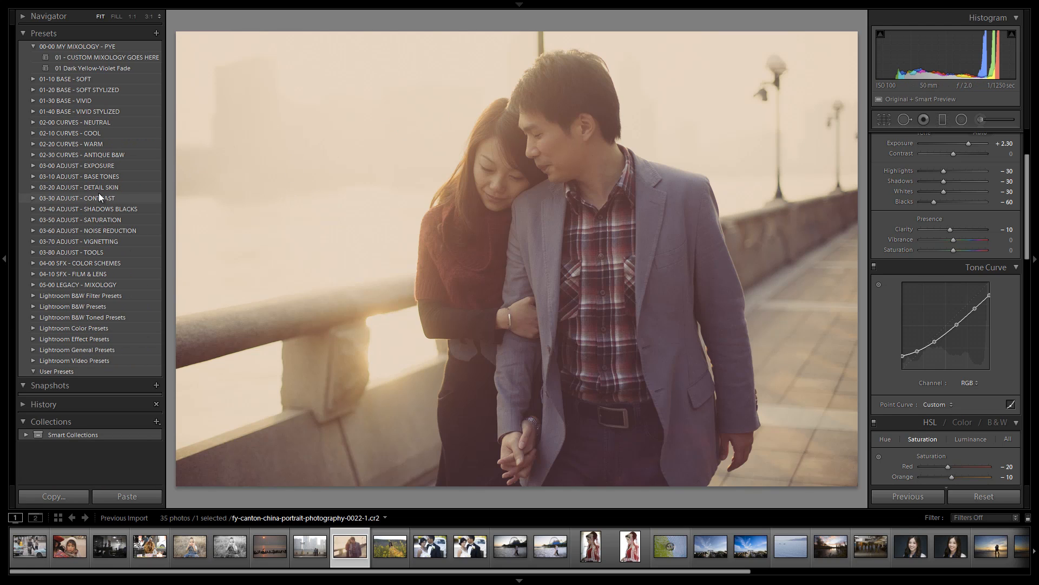
pyautogui.click(33, 219)
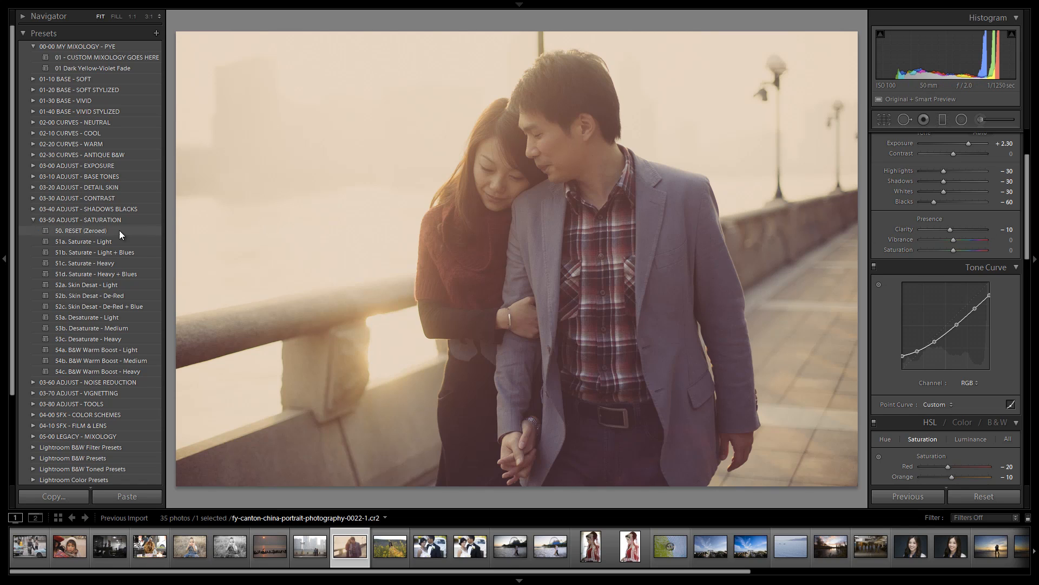
pyautogui.click(113, 284)
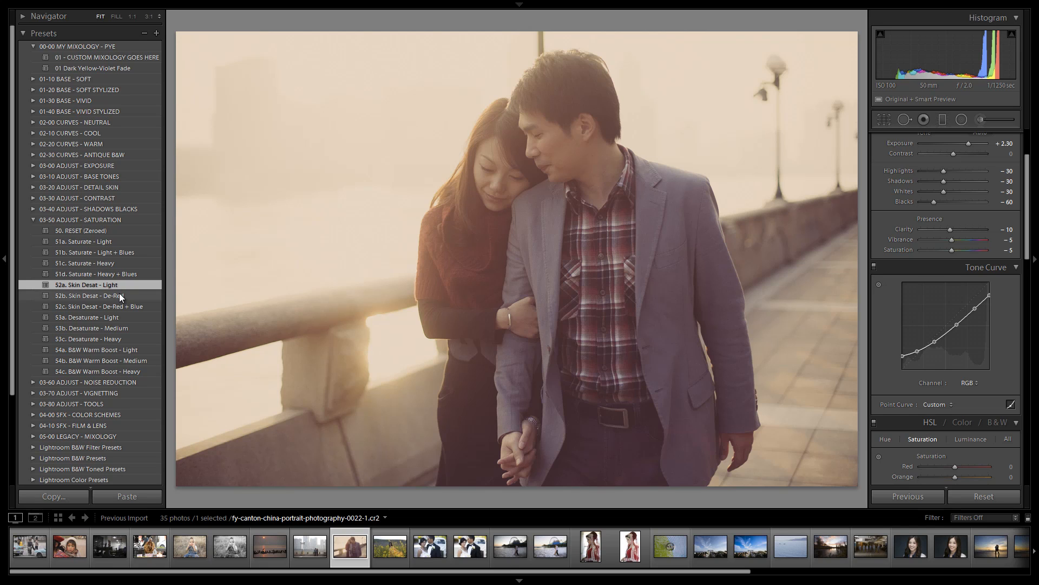
pyautogui.click(34, 219)
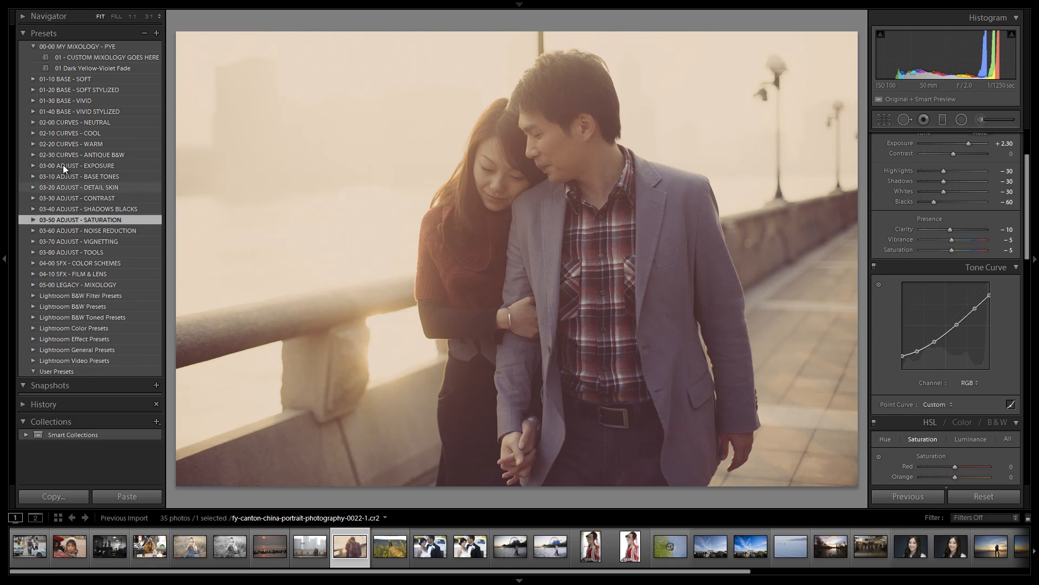
# - Update the "01 Dark Yellow-Violet Fade" preset with the current settings, keeping the same included settings
pyautogui.rightClick(87, 68)
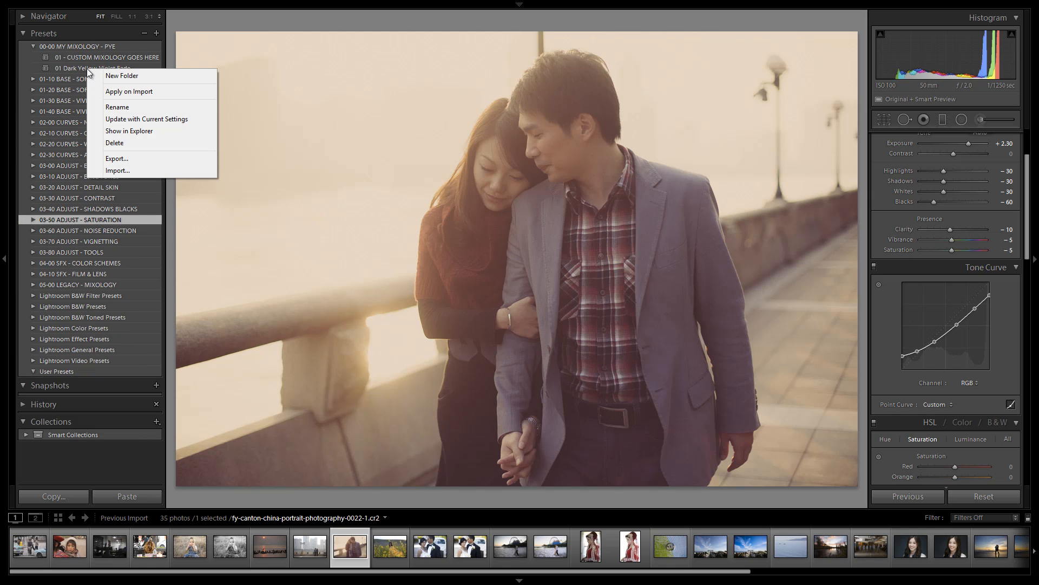
pyautogui.click(114, 117)
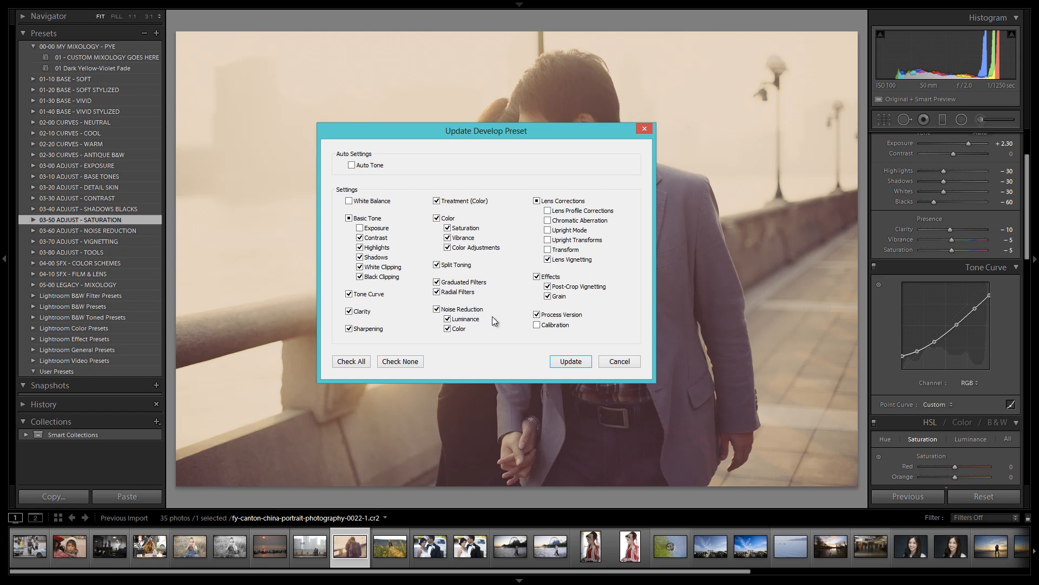
pyautogui.click(568, 361)
# - Rename the updated preset "01 Dark Yellow-Violet Fade + Skin Desat" and widen the preset list to fit the full name
pyautogui.rightClick(122, 67)
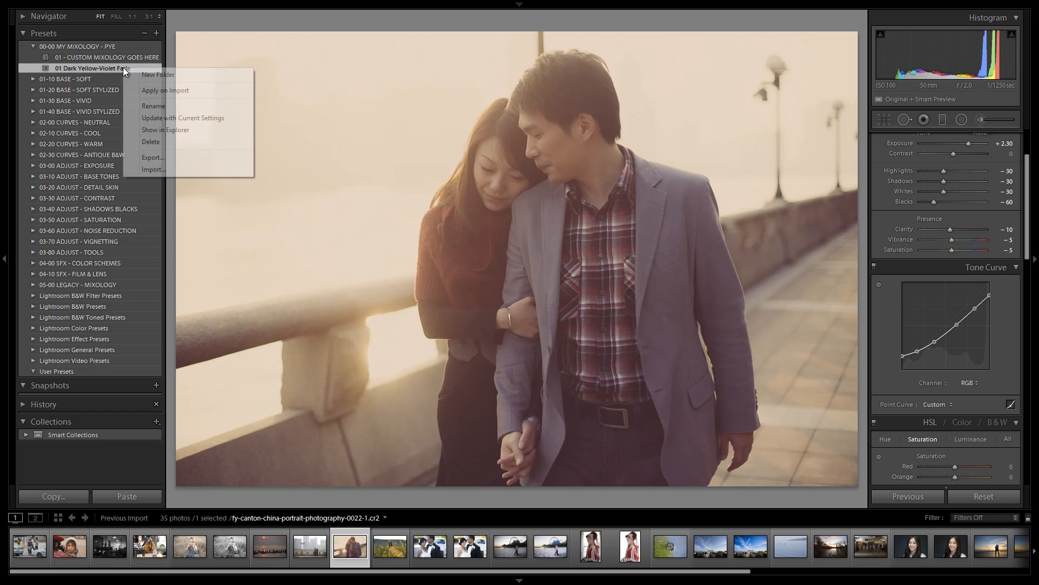
pyautogui.click(143, 105)
pyautogui.click(567, 278)
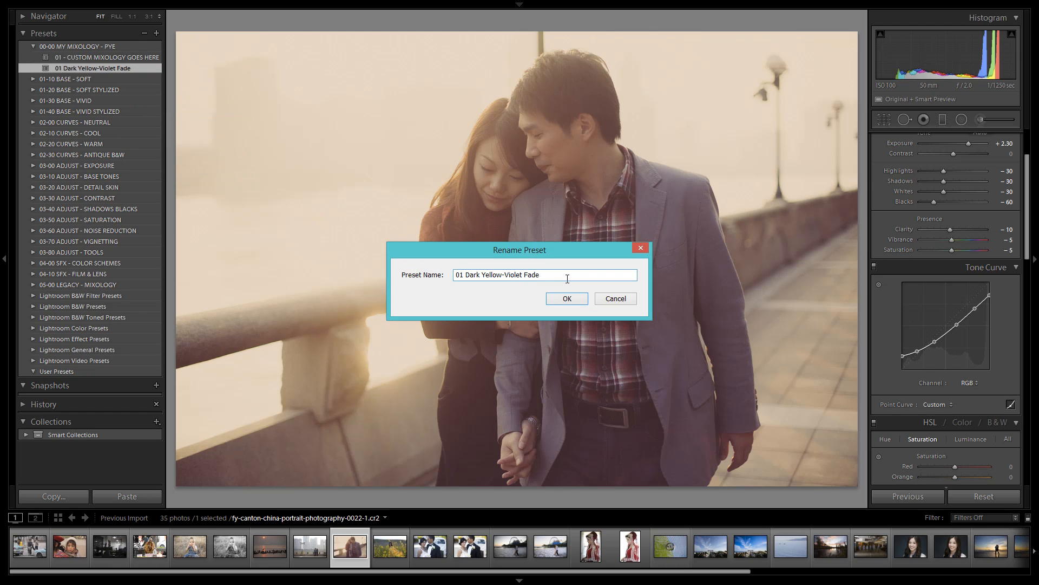
pyautogui.write('+ Skin Desat')
pyautogui.press('Return')
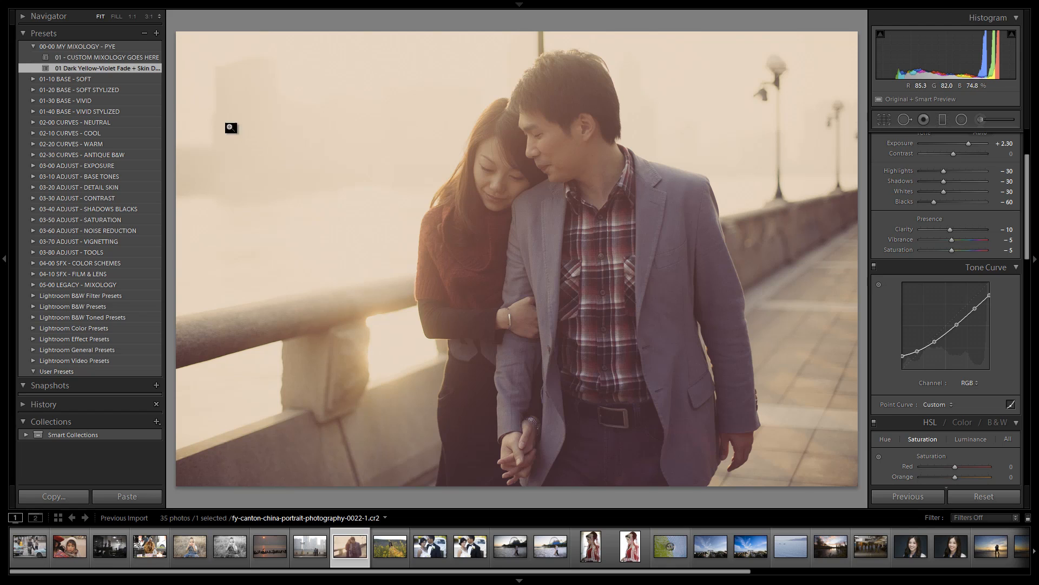
pyautogui.moveTo(164, 108); pyautogui.dragTo(172, 108)
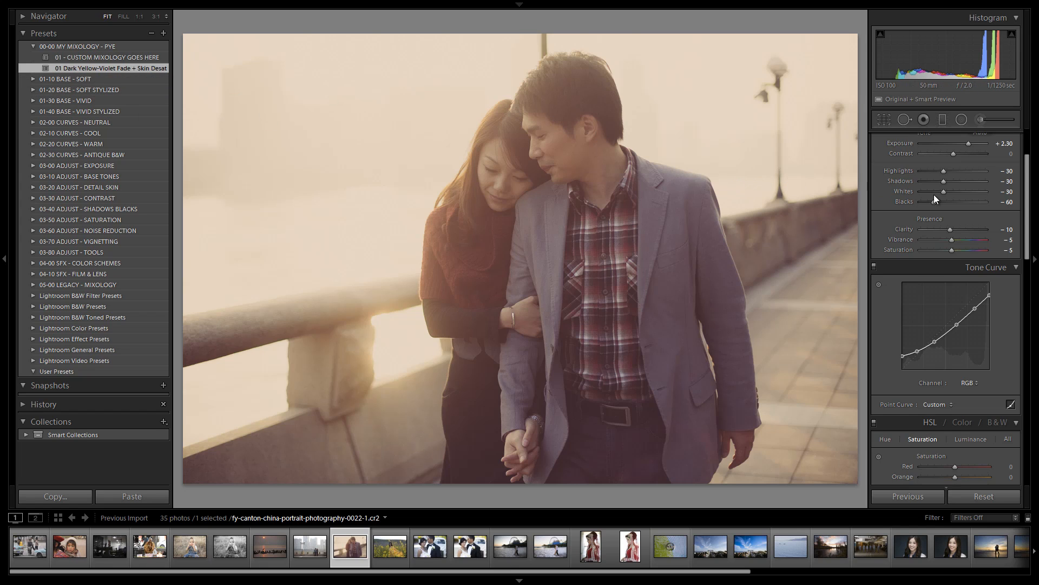
# - Apply the "52b. Skin Desat - De-Red" preset and update "01 Dark Yellow-Violet Fade + Skin Desat" with the current settings
pyautogui.scroll(-3, 965, 241)
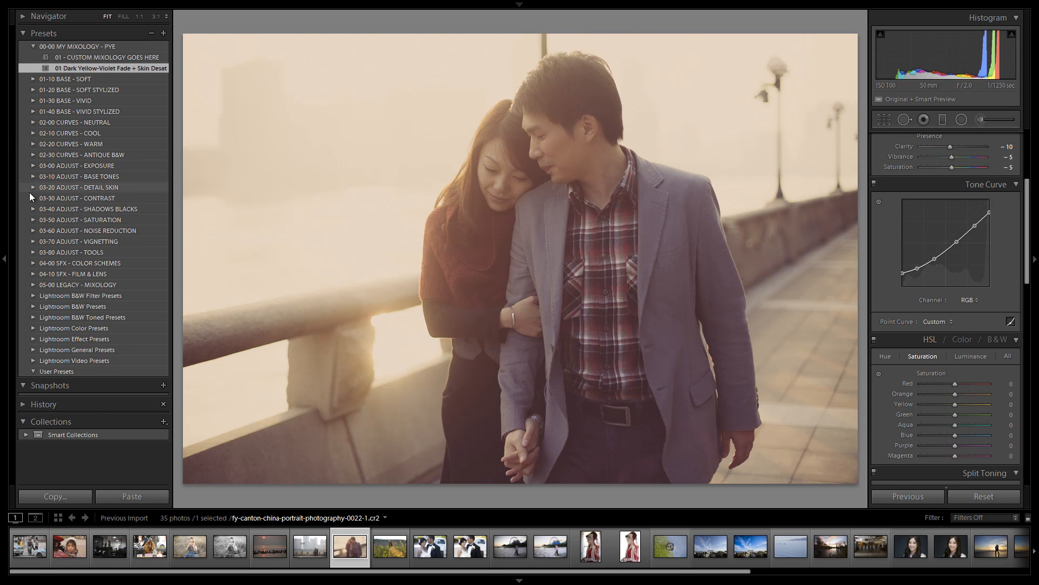
pyautogui.click(32, 219)
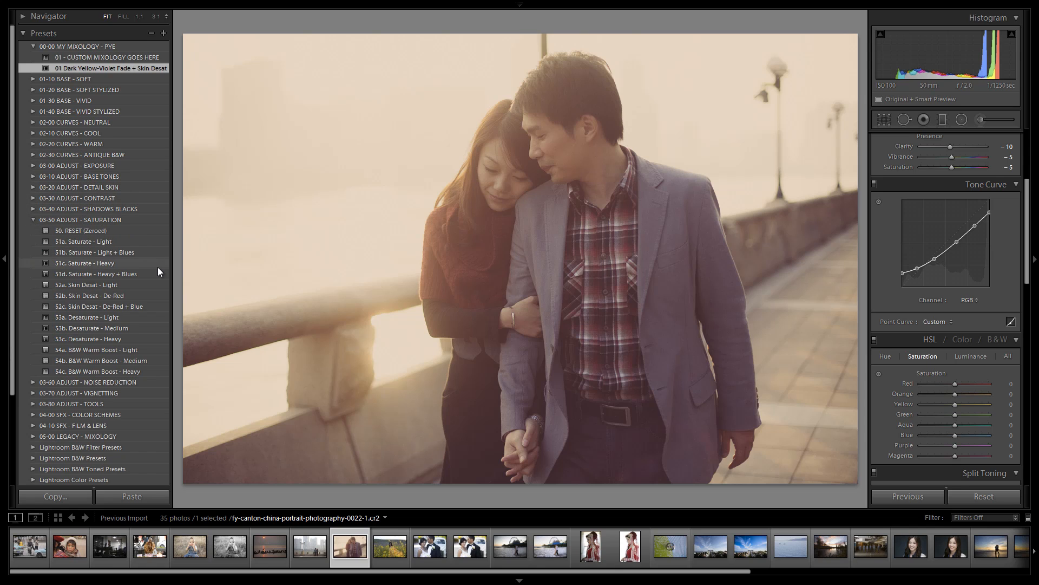
pyautogui.click(89, 295)
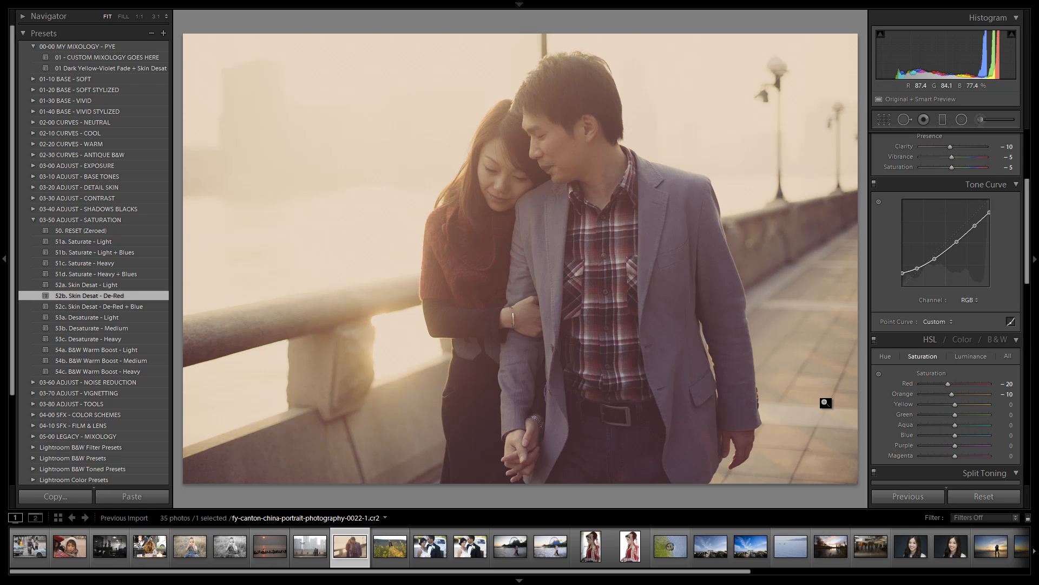
pyautogui.rightClick(112, 68)
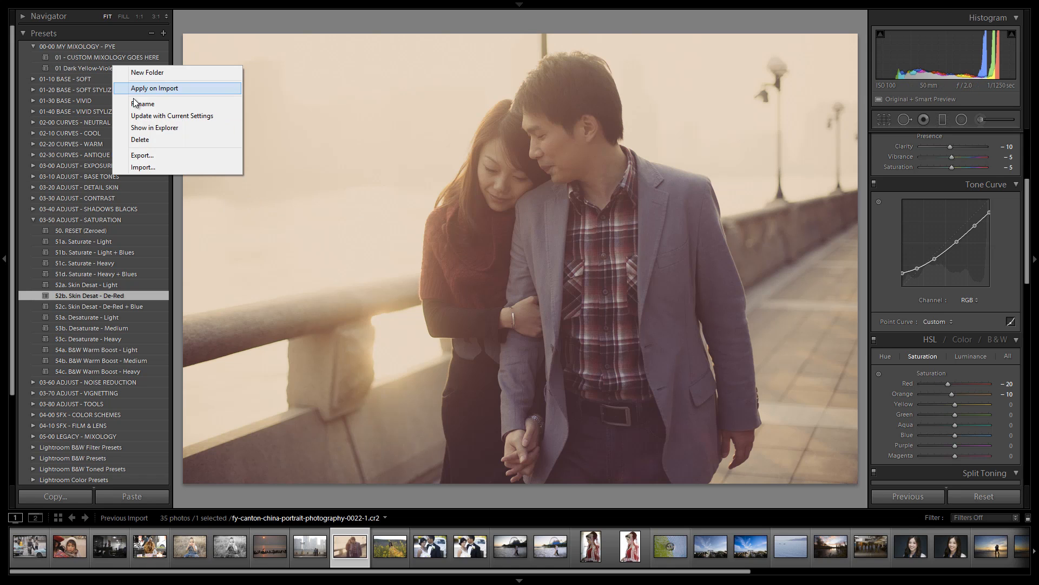
pyautogui.click(136, 119)
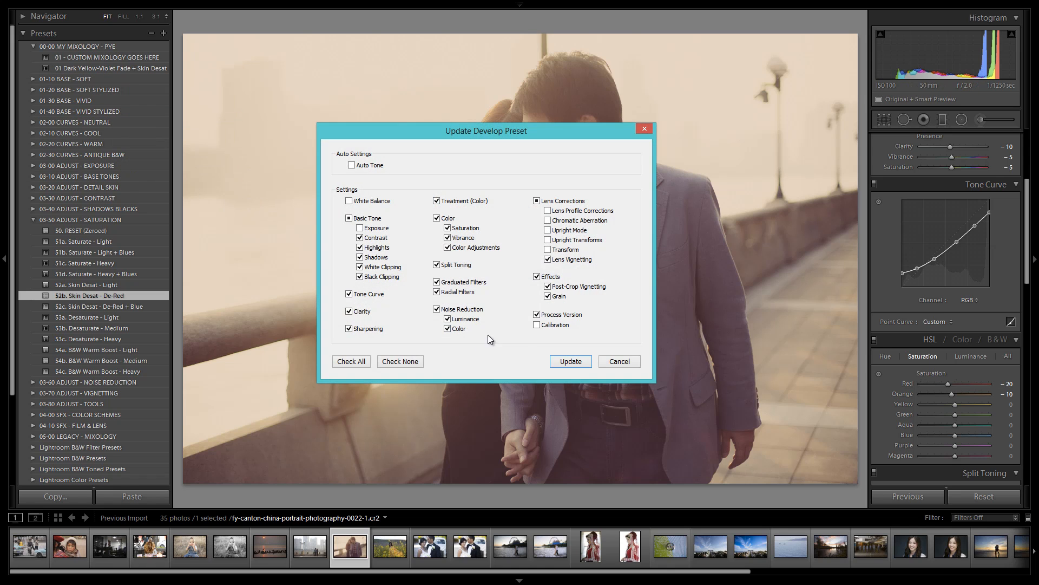
pyautogui.click(566, 359)
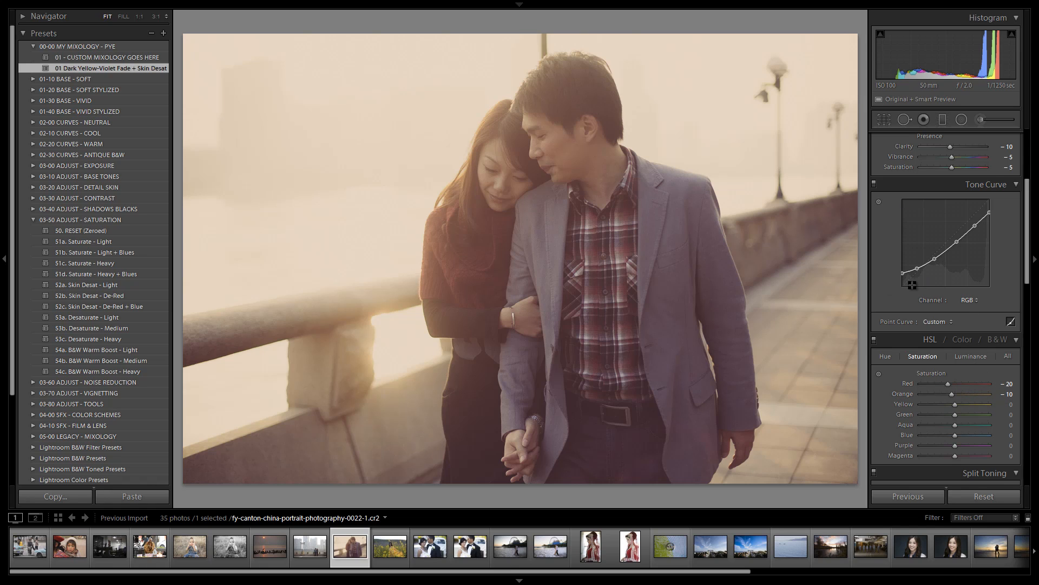
# - Examine the tone curve's Red, Green and Blue channels in turn and return to the RGB channel
pyautogui.scroll(3, 984, 277)
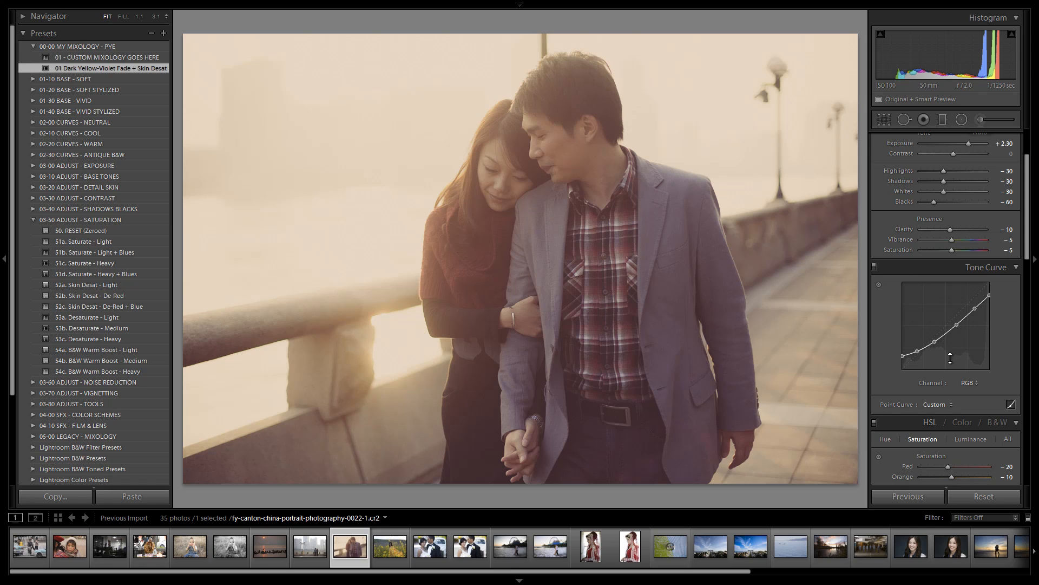
pyautogui.click(970, 382)
pyautogui.click(953, 407)
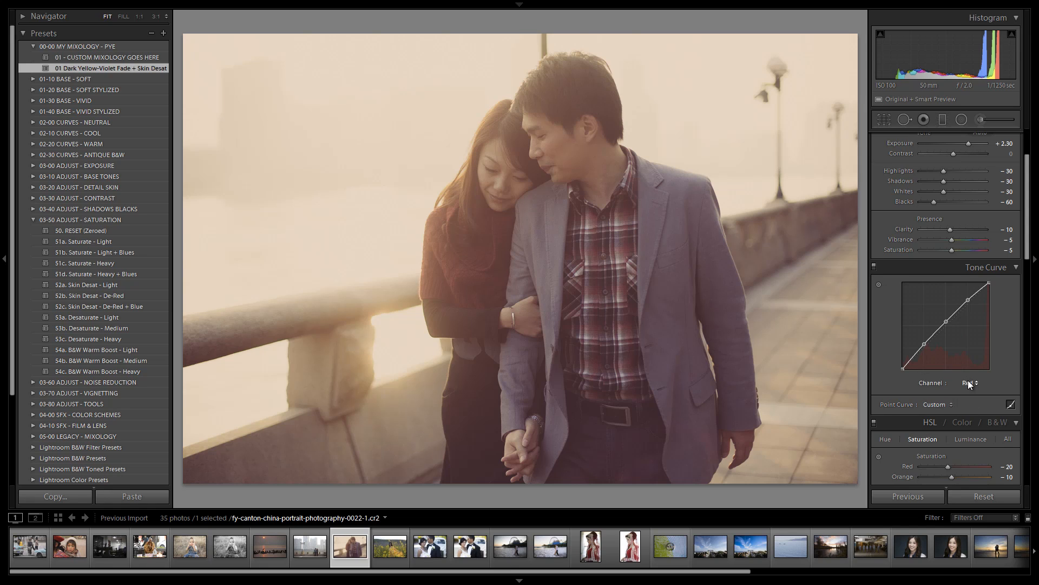
pyautogui.click(968, 381)
pyautogui.click(955, 418)
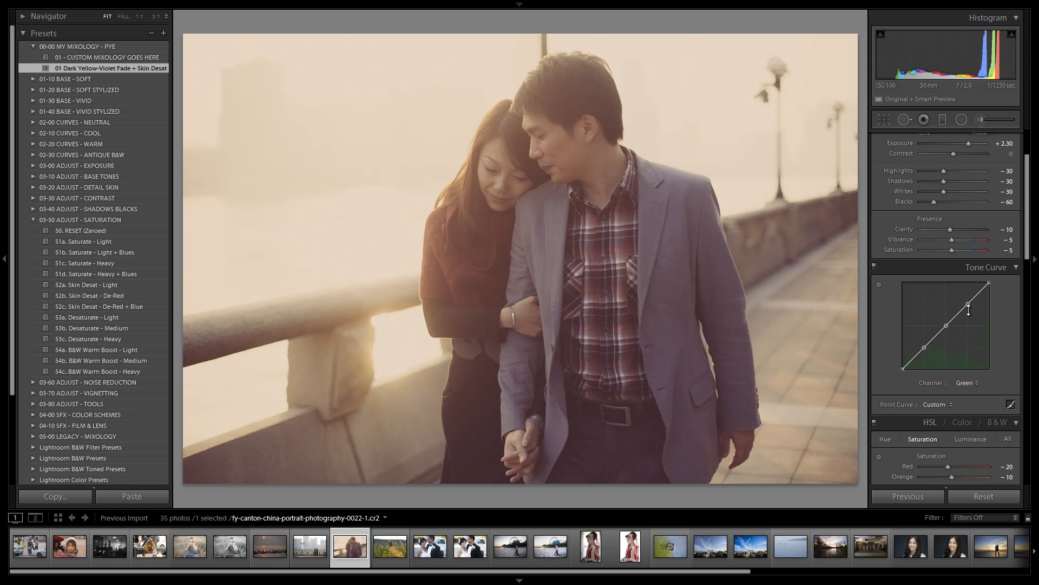
pyautogui.click(972, 381)
pyautogui.click(963, 431)
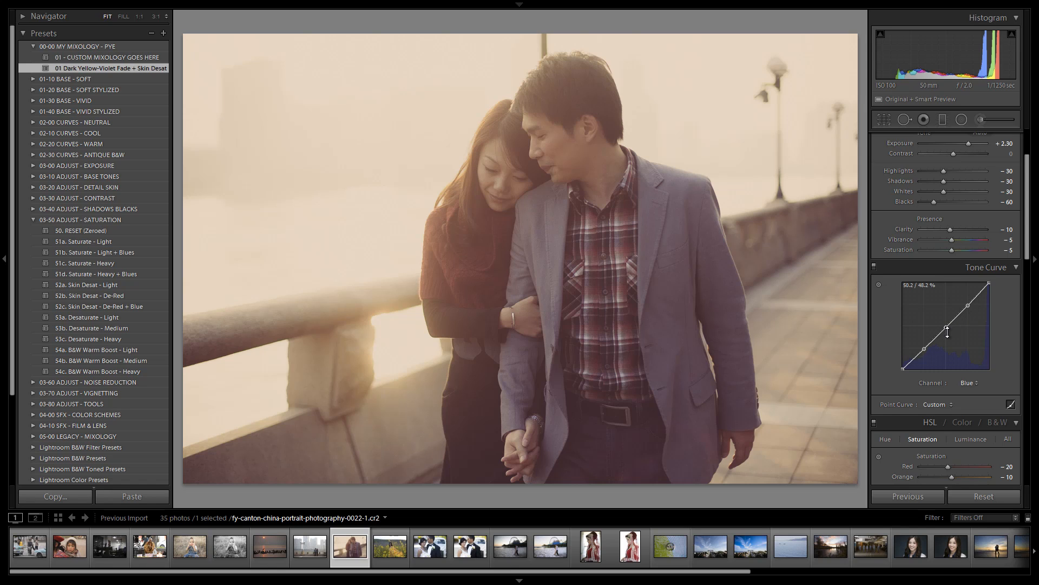
pyautogui.click(971, 384)
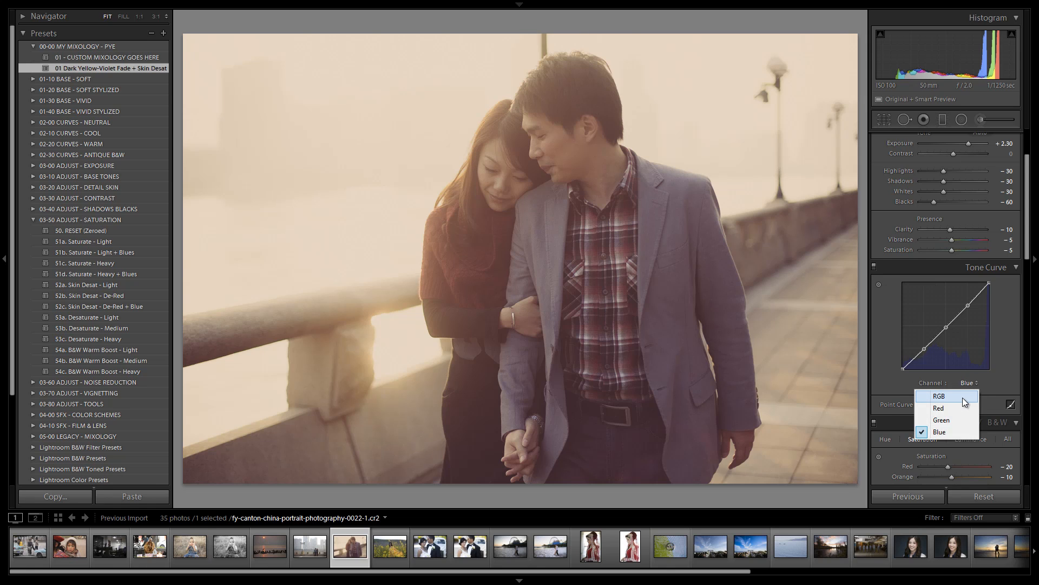
pyautogui.click(962, 396)
# - Try a lower Split Toning Balance and undo the change
pyautogui.scroll(-8, 995, 380)
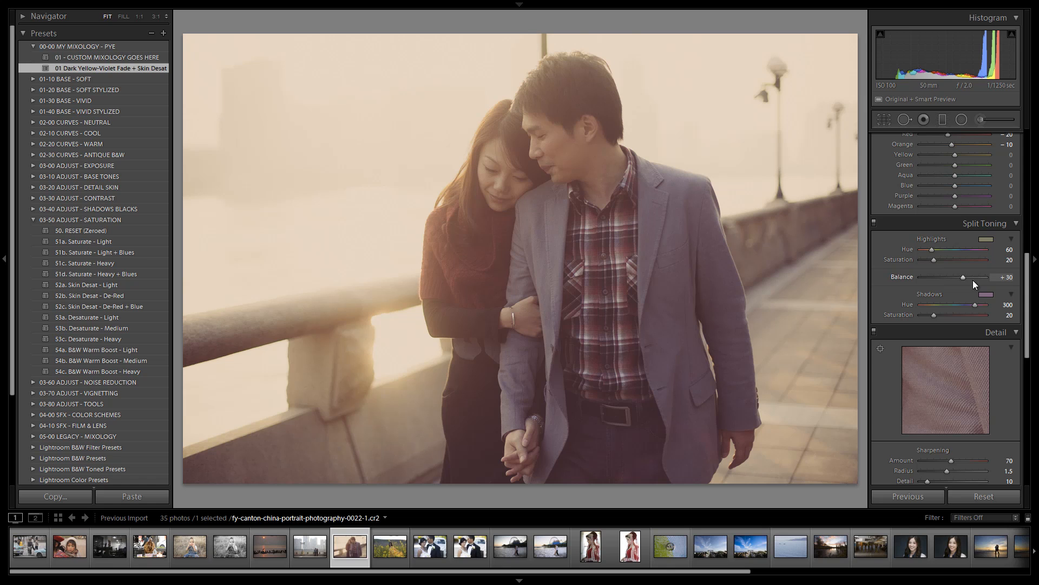
pyautogui.moveTo(979, 278); pyautogui.dragTo(946, 284)
pyautogui.hotkey('ctrl', 'z')
# - Examine the sharpening on the couple's faces and clothing at 1:1, and return to the full view
pyautogui.scroll(-3, 931, 273)
pyautogui.scroll(-3, 932, 273)
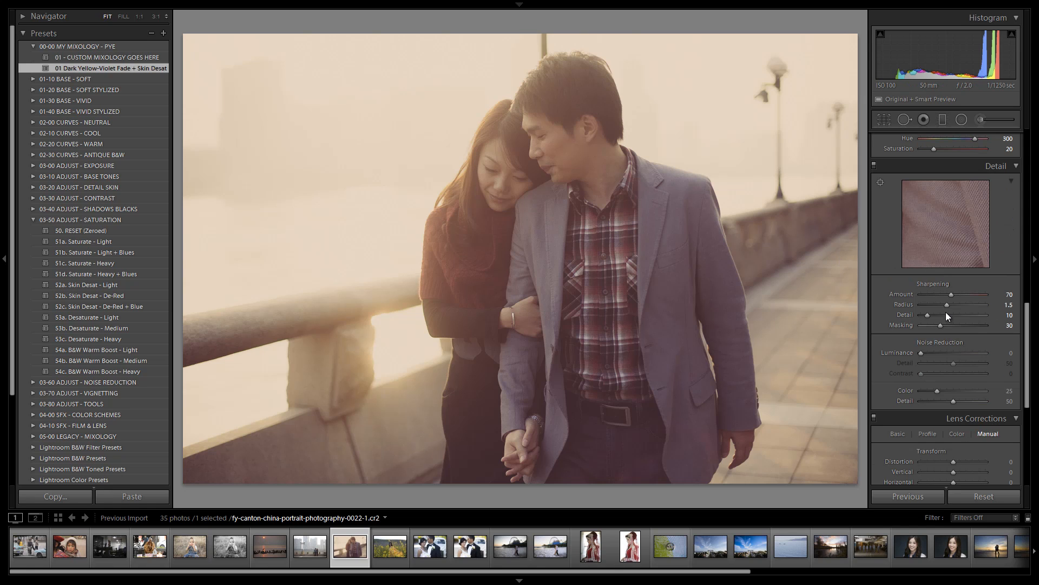
pyautogui.click(536, 156)
pyautogui.moveTo(619, 154); pyautogui.dragTo(587, 175)
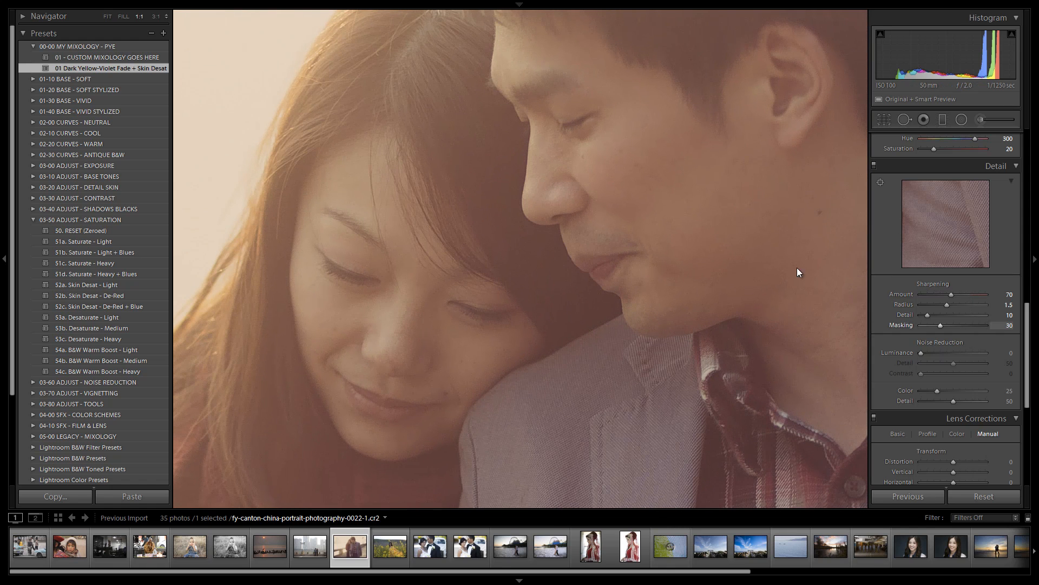
pyautogui.moveTo(690, 269); pyautogui.dragTo(680, 214)
pyautogui.moveTo(707, 306); pyautogui.dragTo(686, 261)
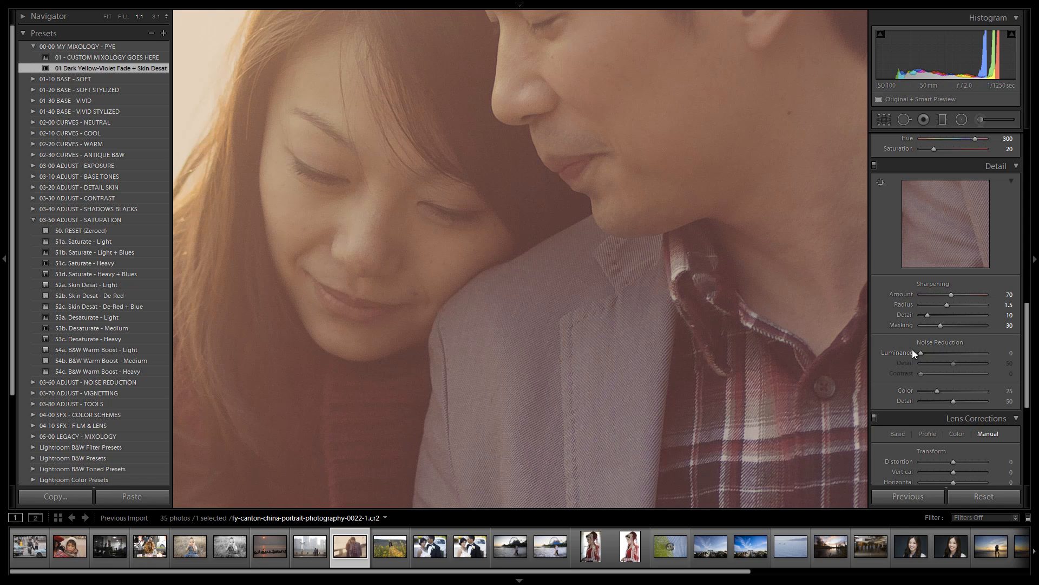
pyautogui.moveTo(627, 323); pyautogui.dragTo(504, 281)
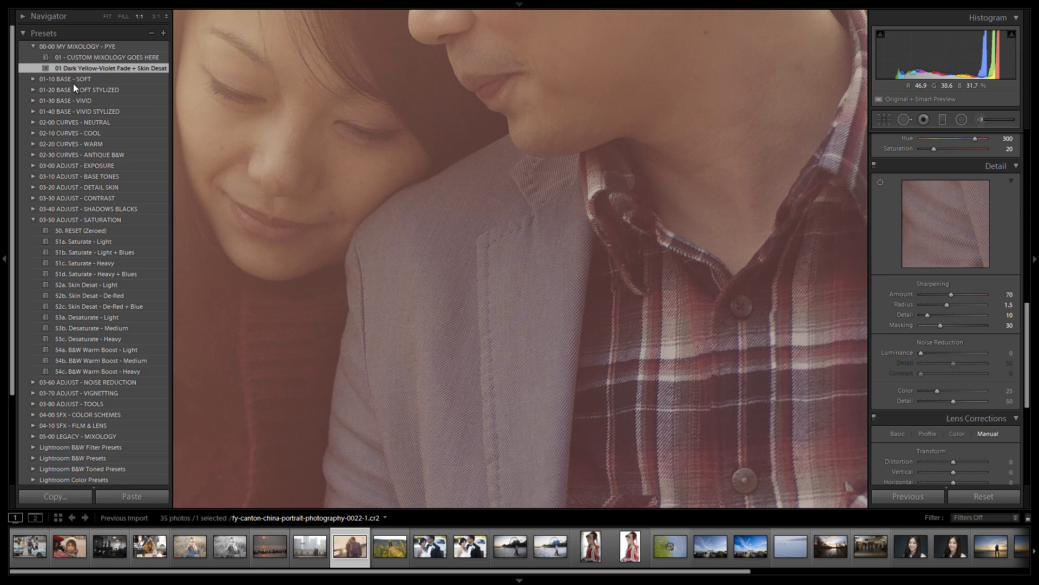
pyautogui.moveTo(501, 183); pyautogui.dragTo(529, 268)
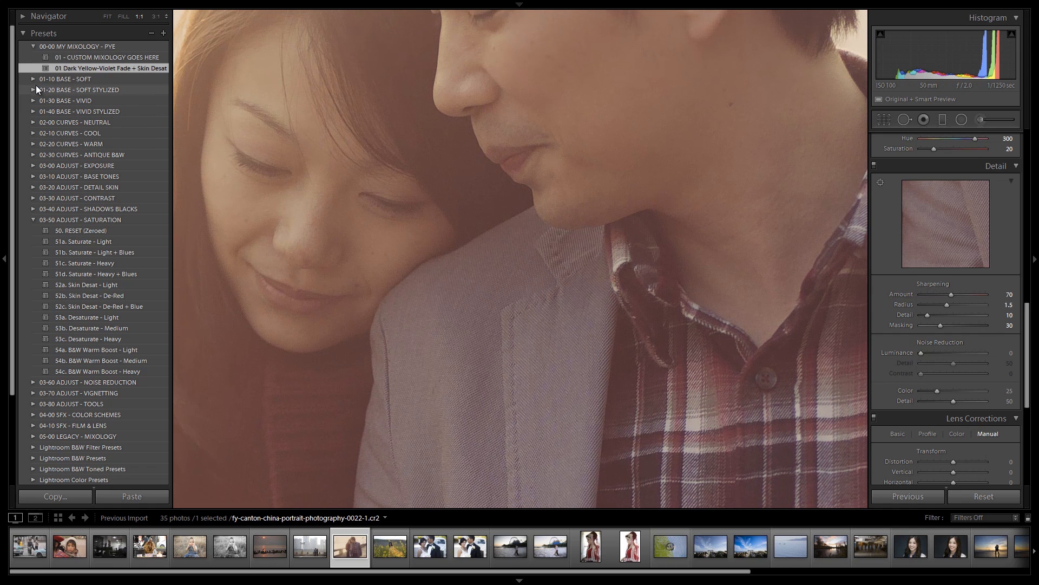
pyautogui.moveTo(455, 139); pyautogui.dragTo(481, 185)
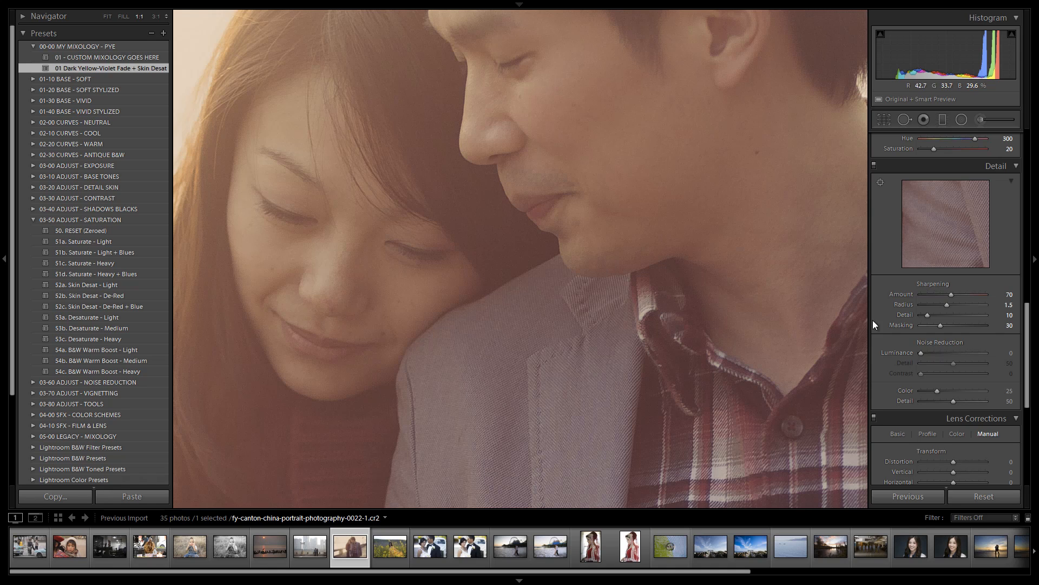
pyautogui.click(838, 331)
# - Collapse the 03-50 ADJUST - SATURATION folder and compare the portrait before and after the edits
pyautogui.scroll(-8, 983, 351)
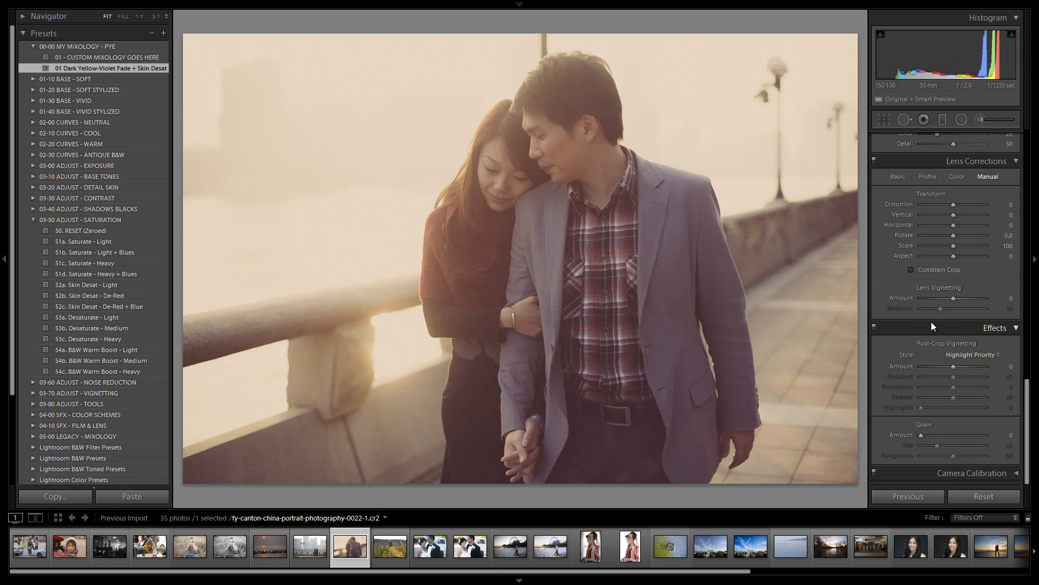
pyautogui.click(33, 219)
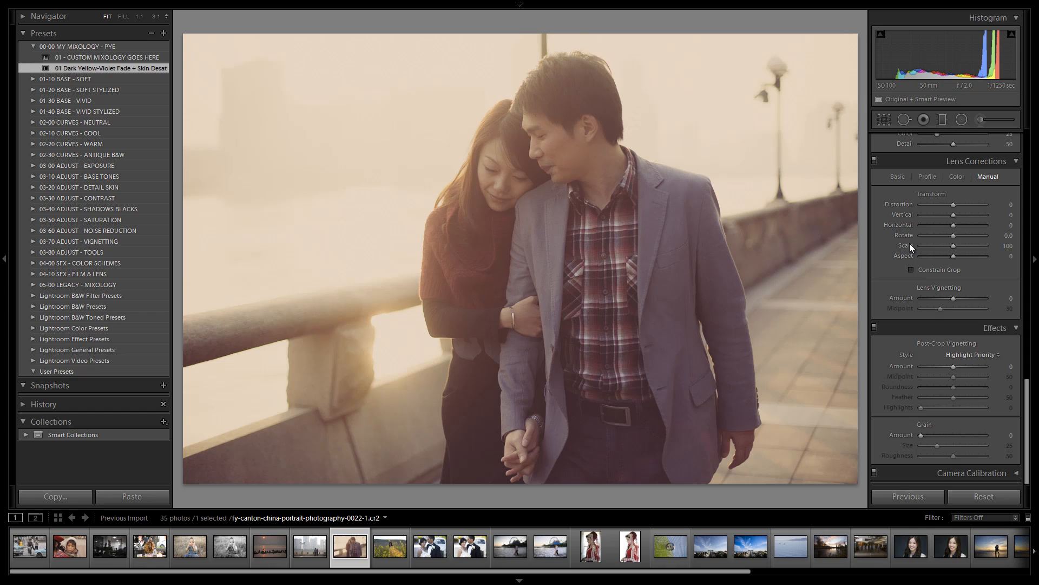
pyautogui.scroll(10, 910, 243)
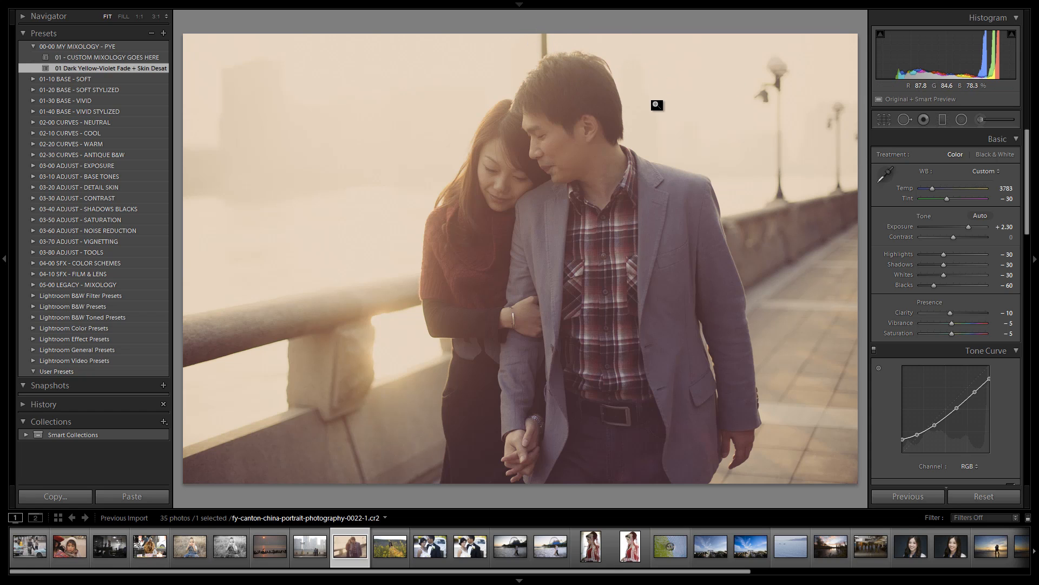
pyautogui.press('\\')
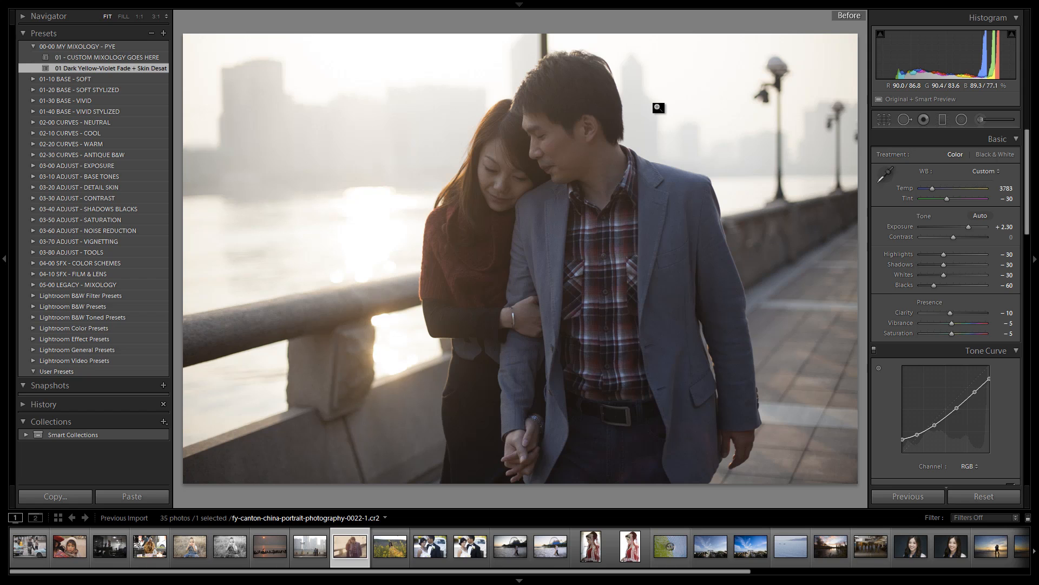
pyautogui.press('\\')
pyautogui.press('\\')
pyautogui.press('\\')
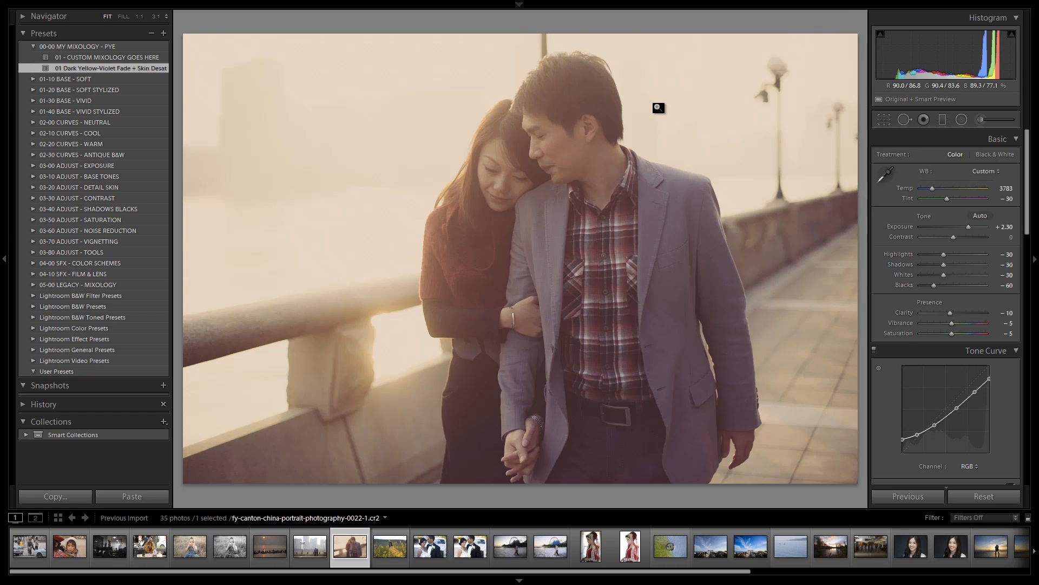
# - Toggle repeatedly between the unedited and the edited portrait to judge the faded yellow-violet look, ending on the edited version
pyautogui.press('\\')
pyautogui.press('\\')
pyautogui.press('\\')
pyautogui.press('\\')
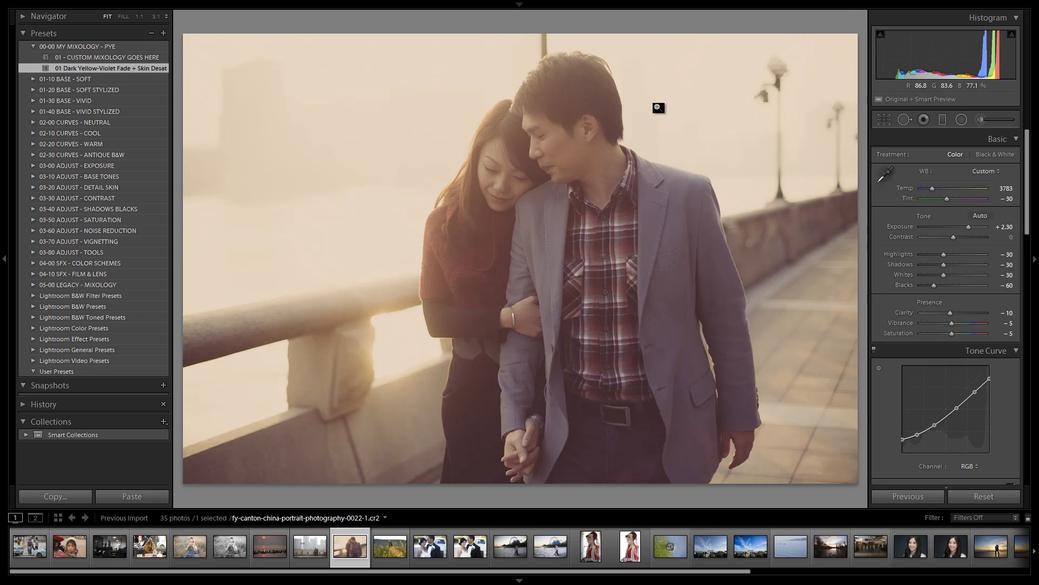
pyautogui.press('\\')
pyautogui.press('\\')
pyautogui.press('\\')
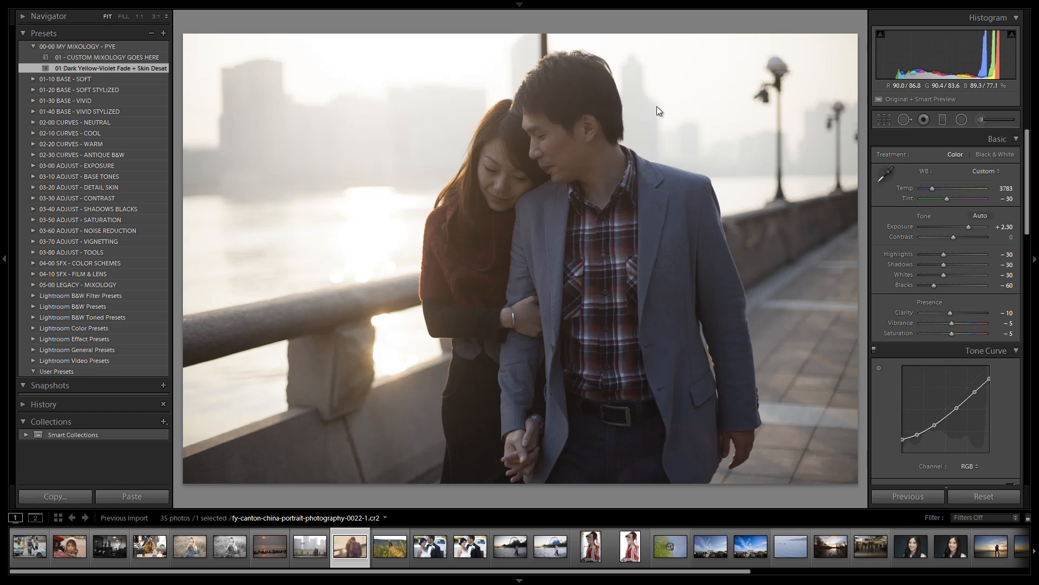
pyautogui.press('\\')
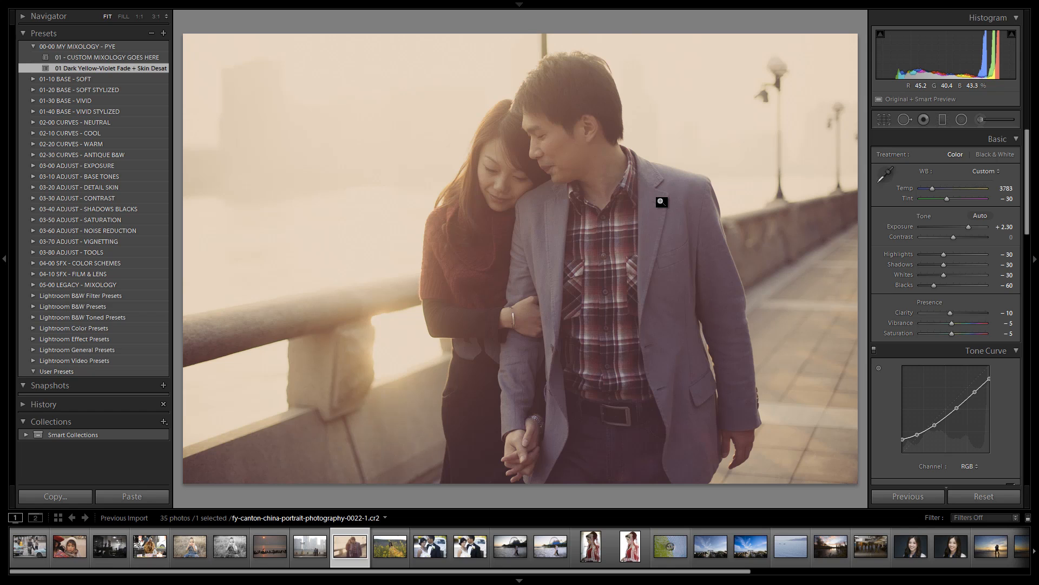
# - Paint out the post above the man's head with an adjustment brush using the 06 Dodge (Whiten) effect at size 10, and close the brush
pyautogui.click(987, 116)
pyautogui.click(927, 157)
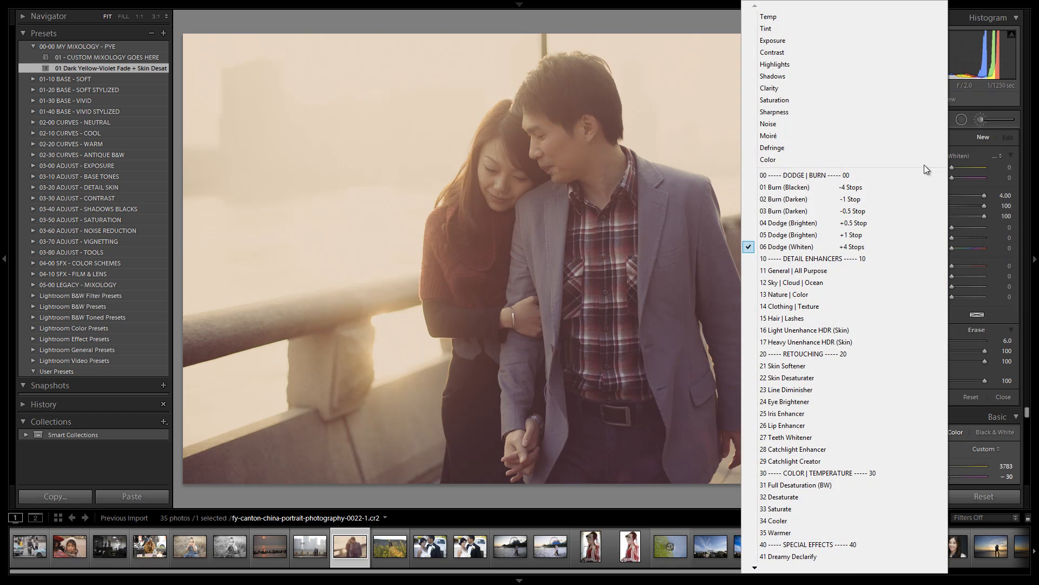
pyautogui.click(863, 245)
pyautogui.click(548, 41)
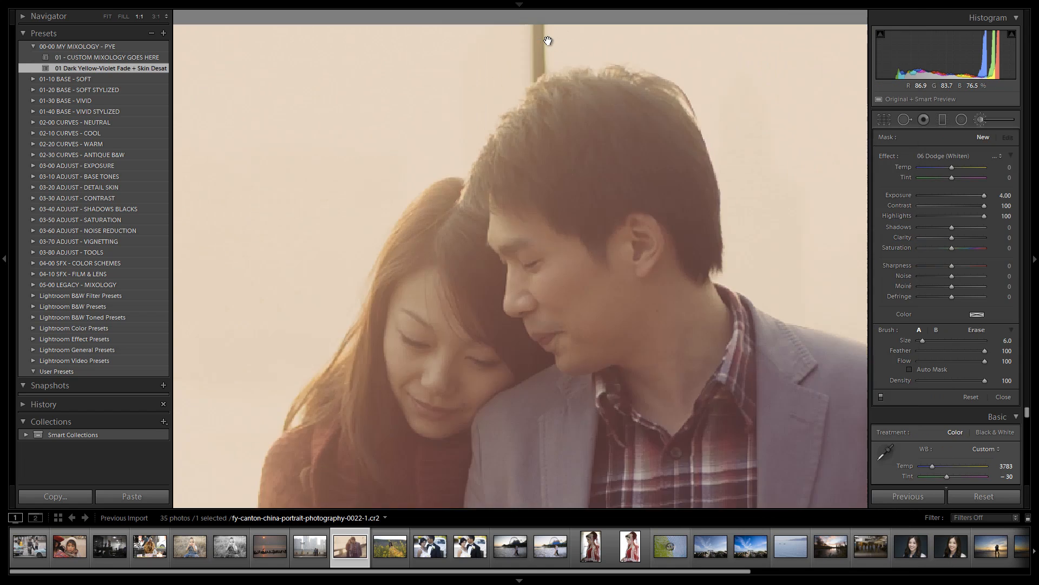
pyautogui.moveTo(559, 37)
pyautogui.mouseDown()
pyautogui.moveTo(556, 109)
pyautogui.moveTo(524, 88)
pyautogui.moveTo(525, 148)
pyautogui.moveTo(502, 174)
pyautogui.moveTo(527, 160)
pyautogui.moveTo(516, 161)
pyautogui.mouseUp()
pyautogui.press(']')
pyautogui.press(']')
pyautogui.press(']')
pyautogui.press(']')
pyautogui.press(']')
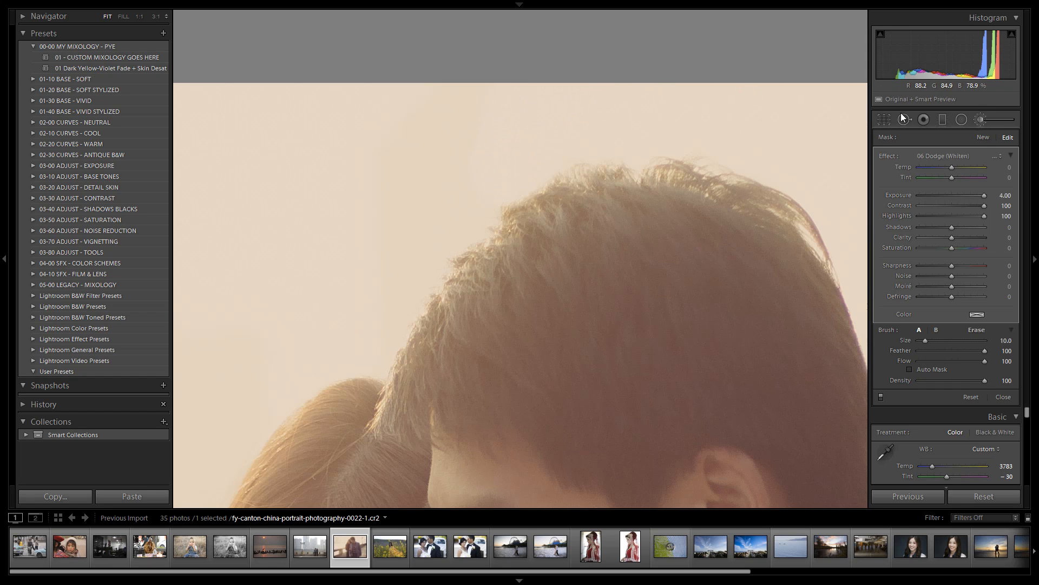
pyautogui.press('z')
pyautogui.click(981, 119)
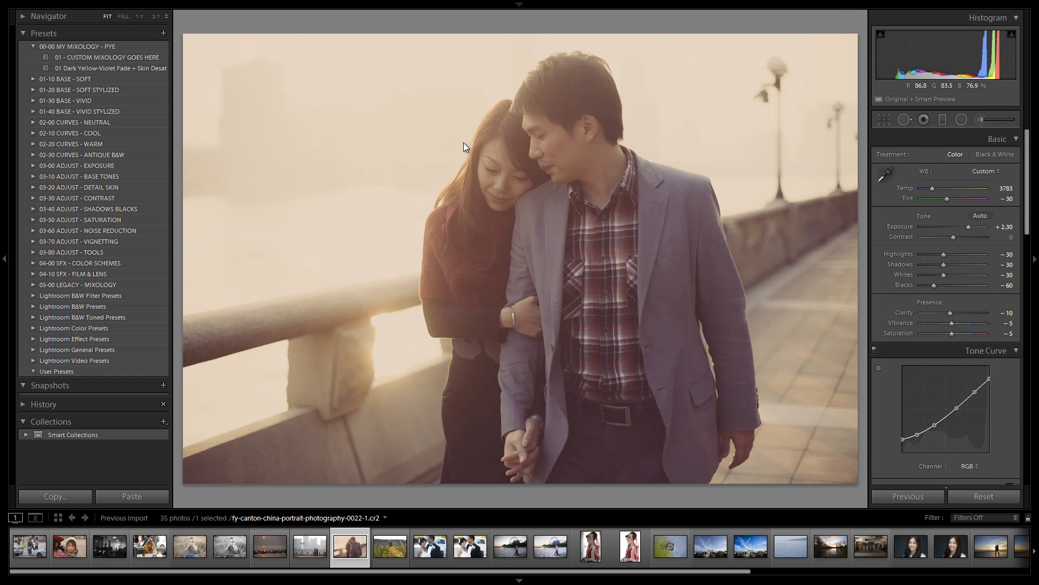
# - Compare the retouched portrait with its original state several times at full view, ending on the edited version
pyautogui.press('\\')
pyautogui.press('\\')
pyautogui.press('\\')
pyautogui.press('\\')
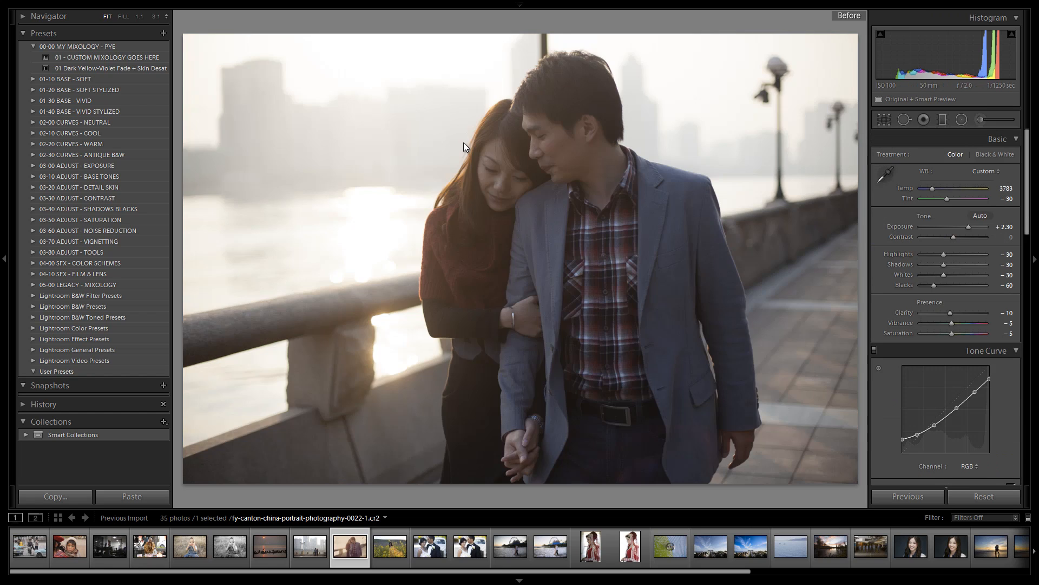
pyautogui.press('\\')
pyautogui.press('\\')
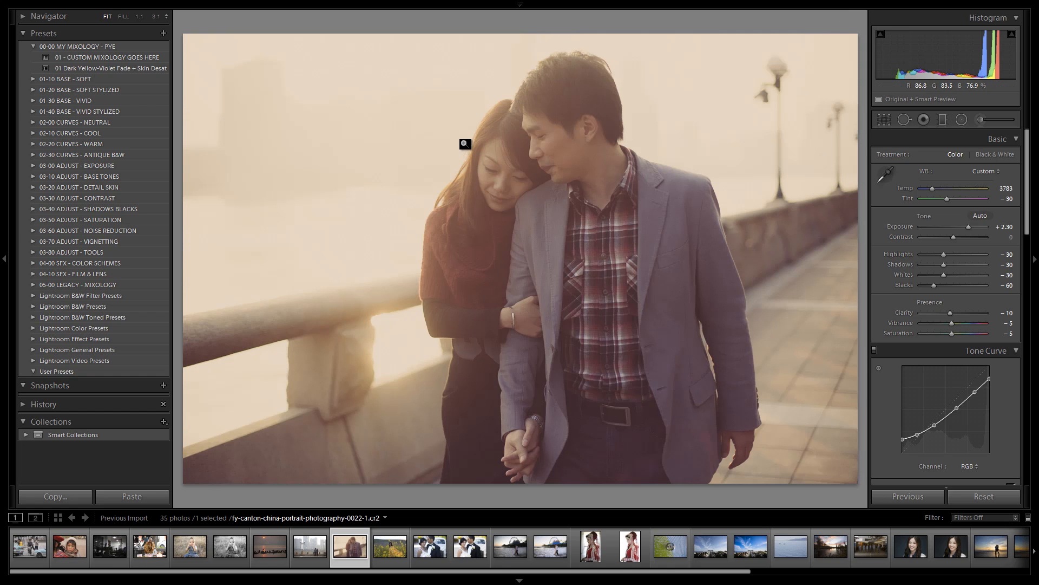
pyautogui.press('\\')
pyautogui.press('\\')
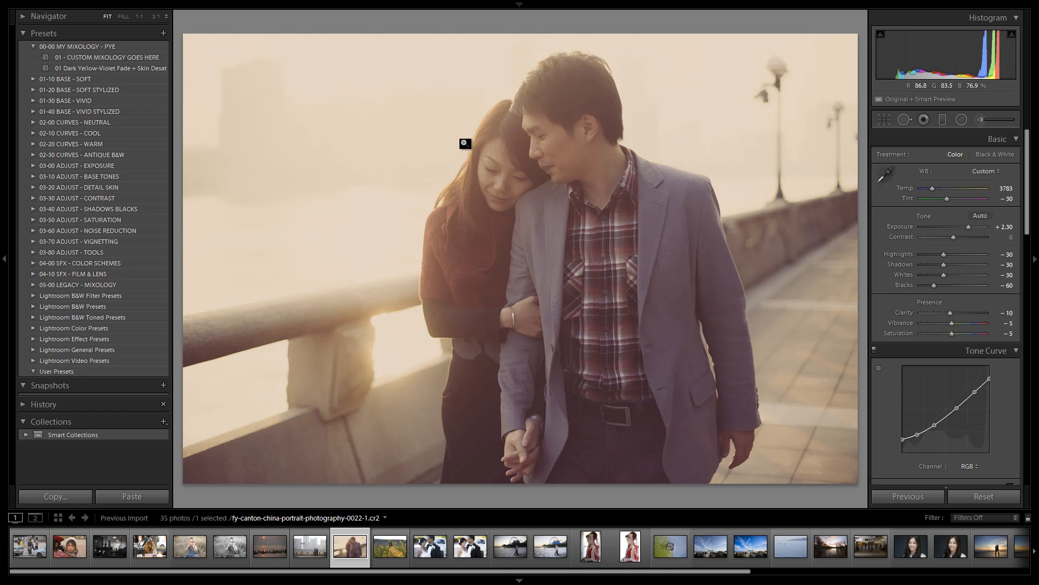